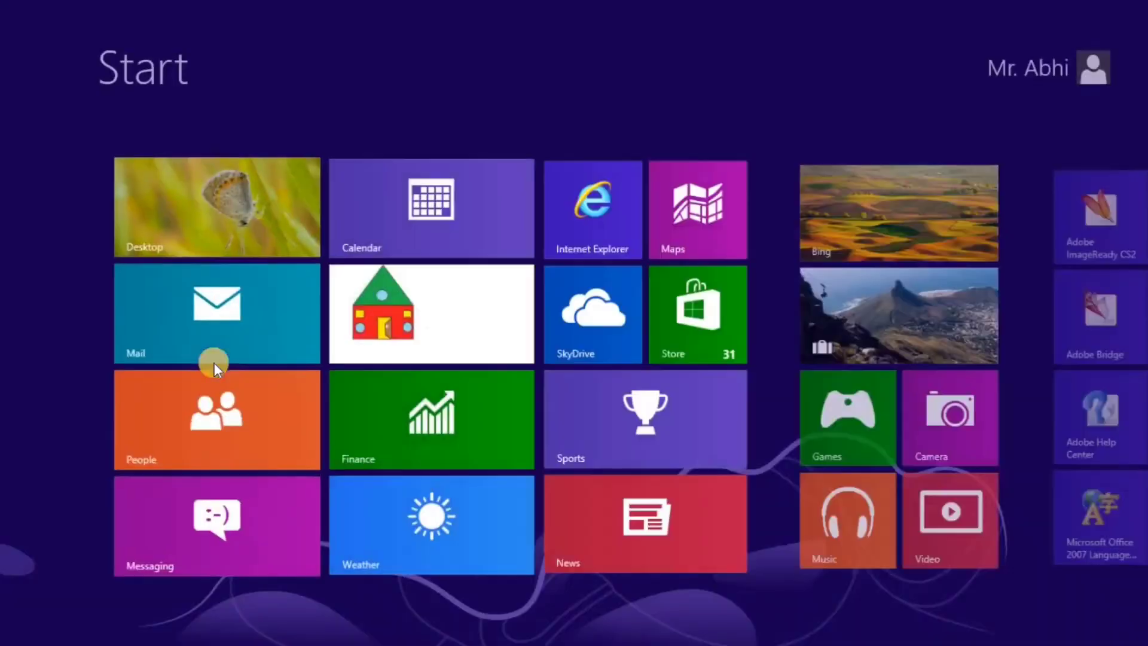
# Open Excel 2016 with a blank workbook and maximize its window.
pyautogui.write('exc')
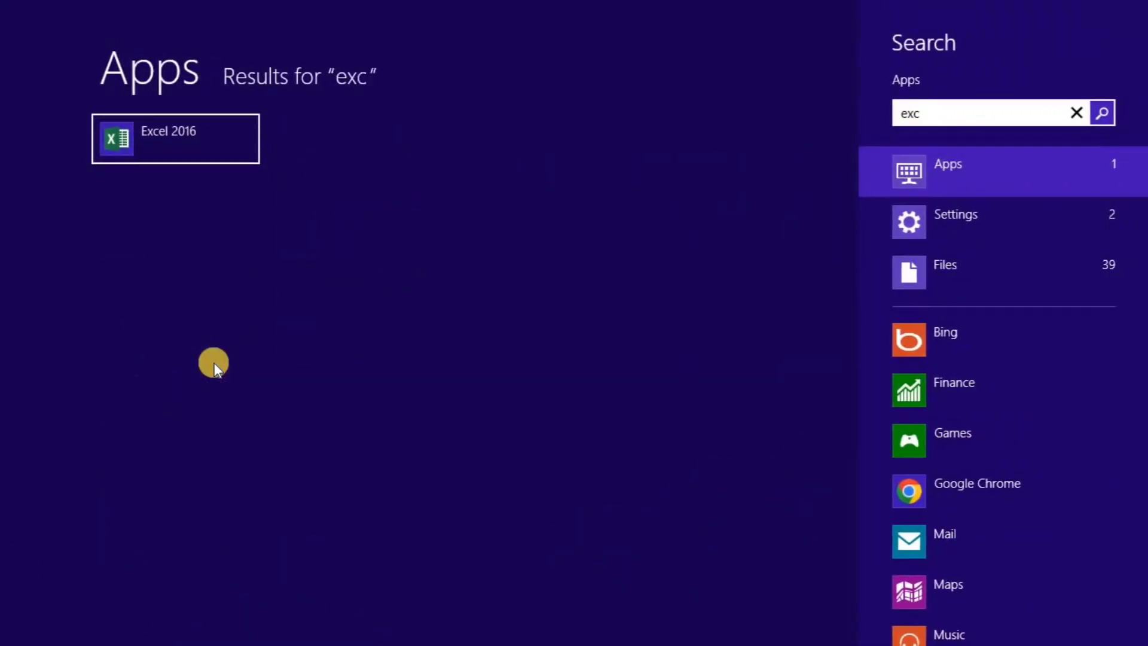
pyautogui.click(234, 144)
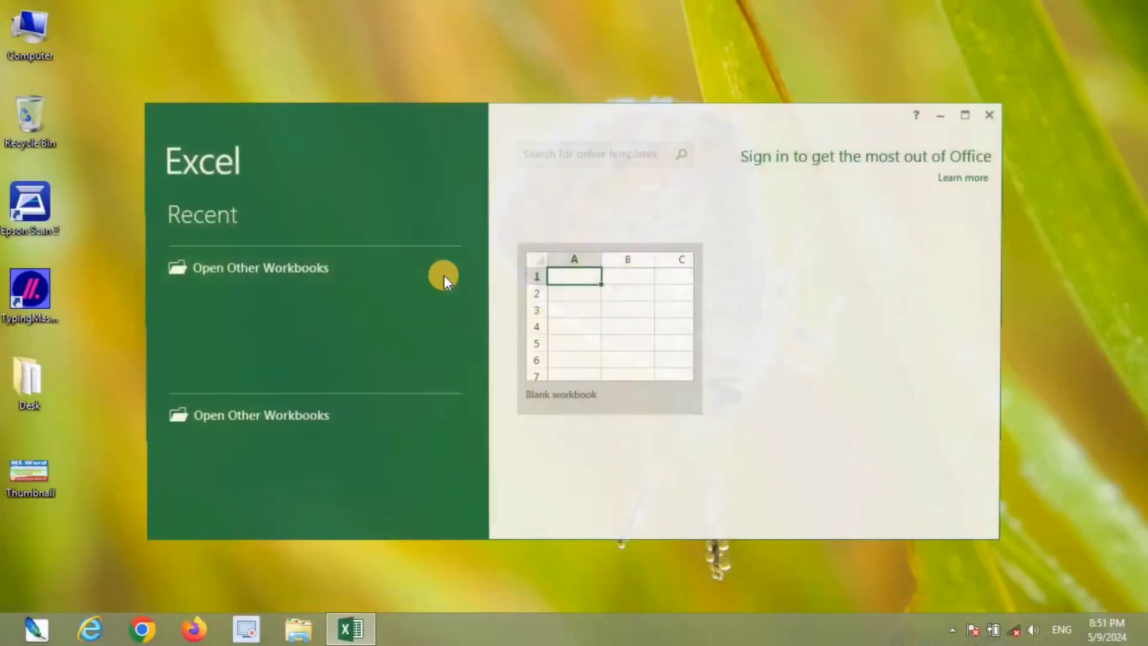
pyautogui.click(592, 297)
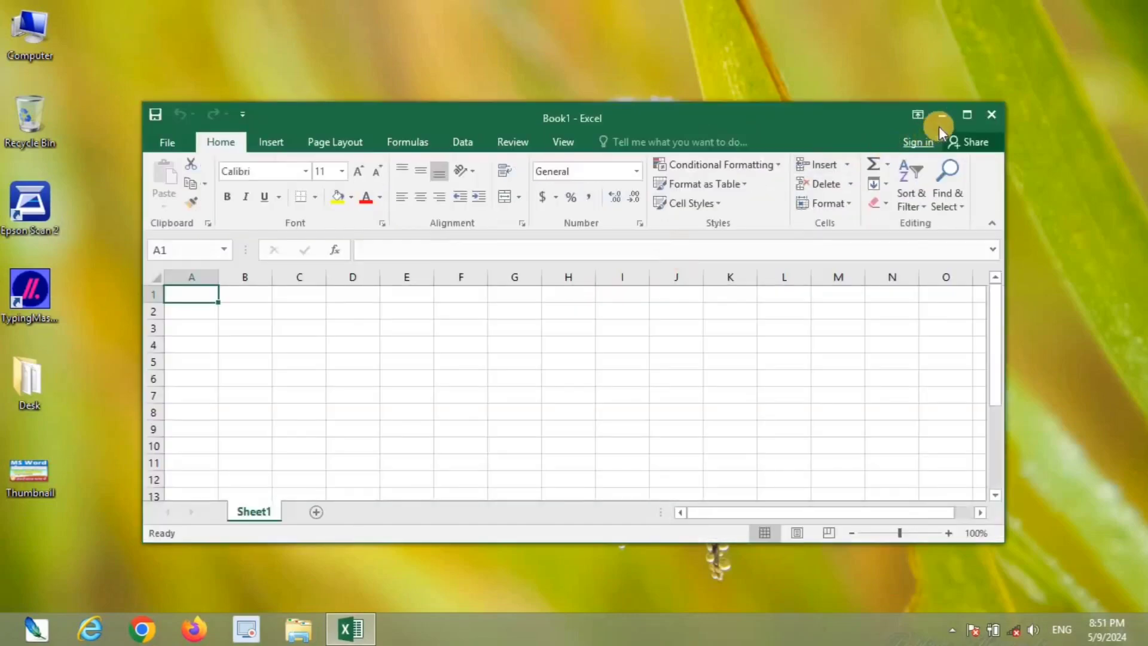
pyautogui.click(965, 114)
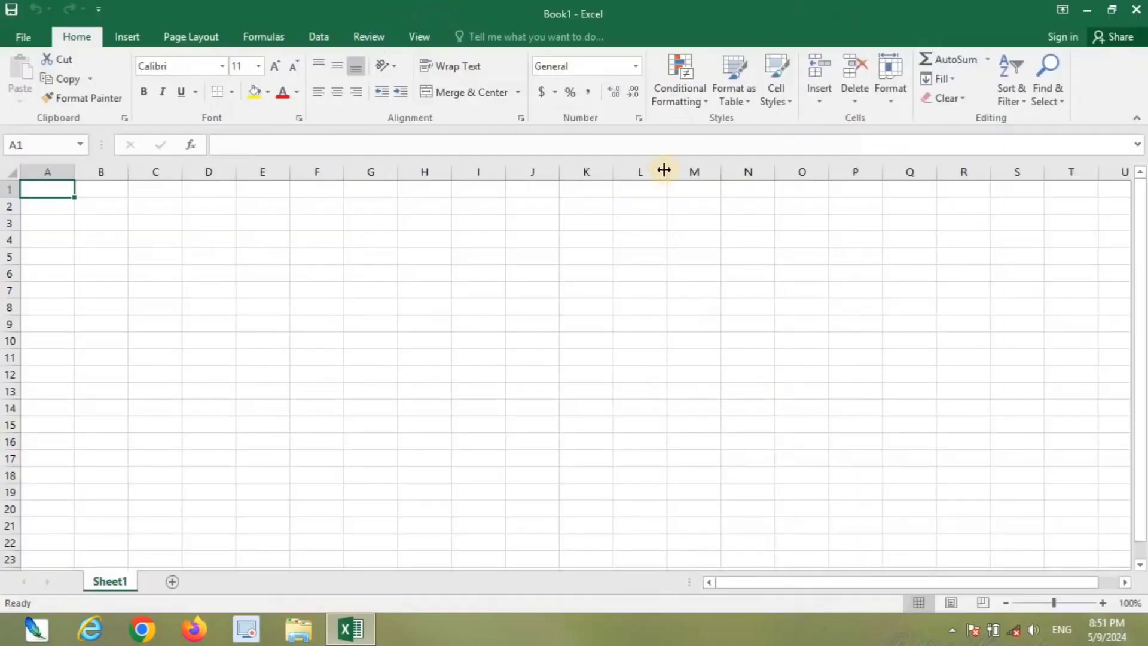
# Select the cell block C4:F7, followed by a separate larger block starting at G4.
pyautogui.click(384, 273)
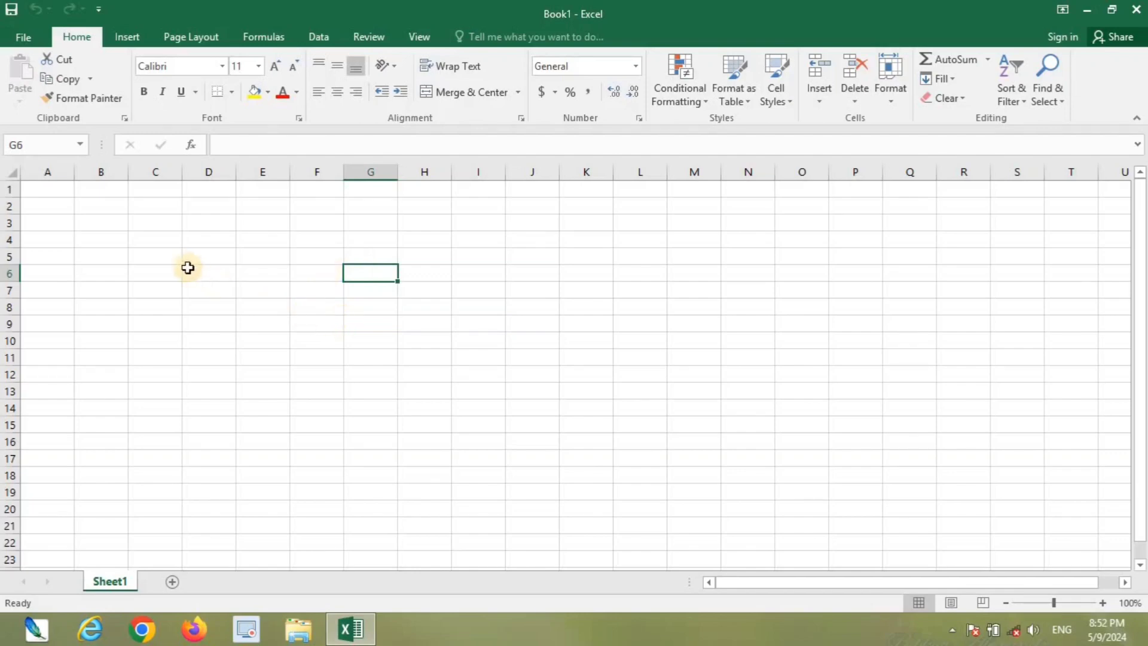
pyautogui.click(162, 237)
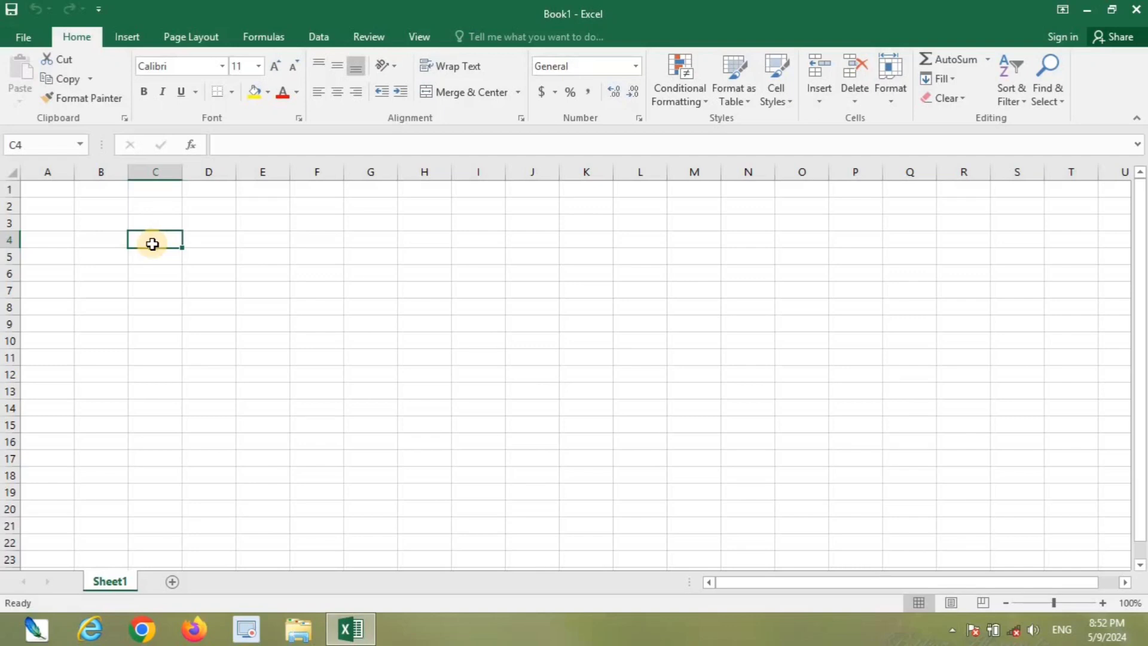
pyautogui.moveTo(152, 244); pyautogui.dragTo(326, 290)
pyautogui.click(376, 242)
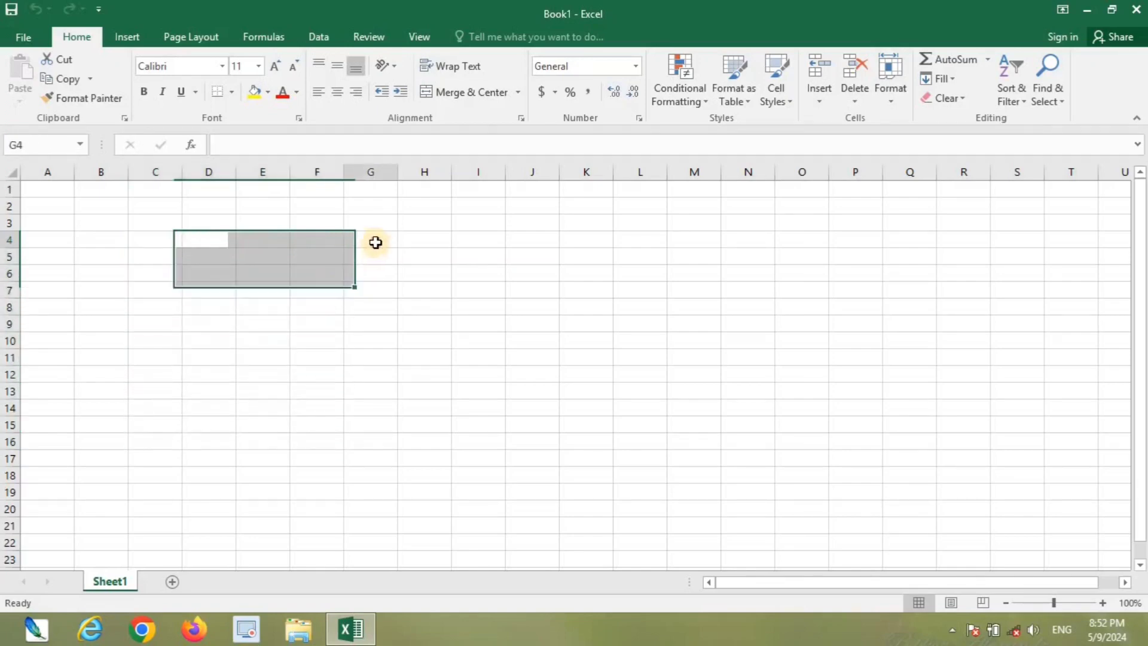
pyautogui.moveTo(376, 243); pyautogui.dragTo(604, 359)
# Enter 25 in cell D3, d in cell E6 and ds in cell G6.
pyautogui.click(223, 229)
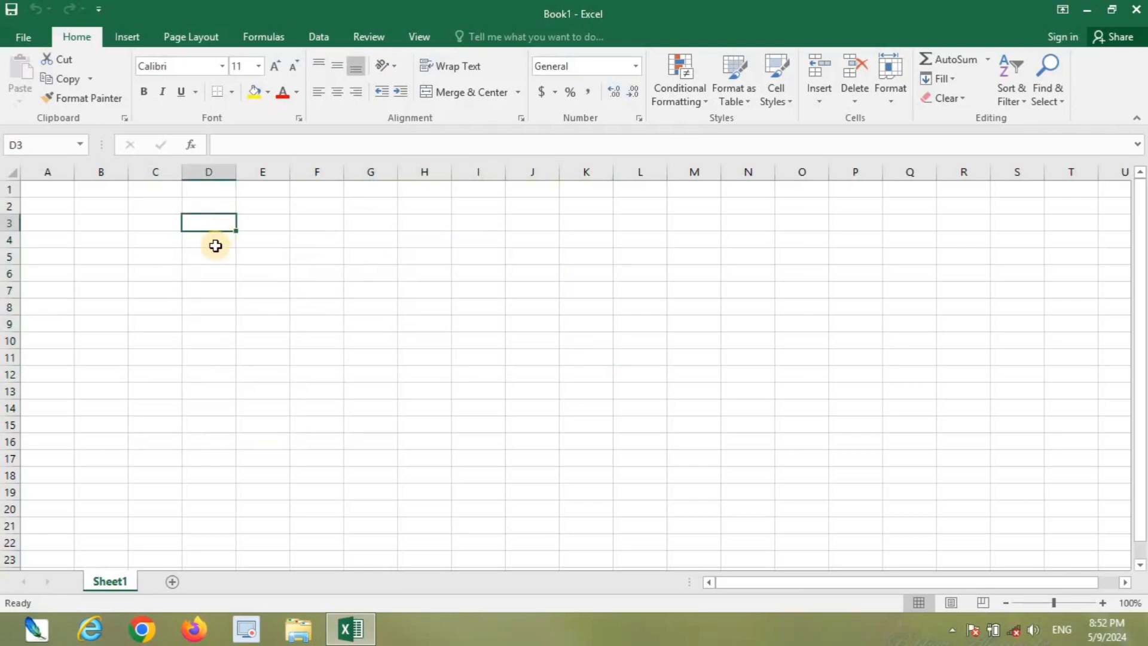
pyautogui.write('25')
pyautogui.click(252, 271)
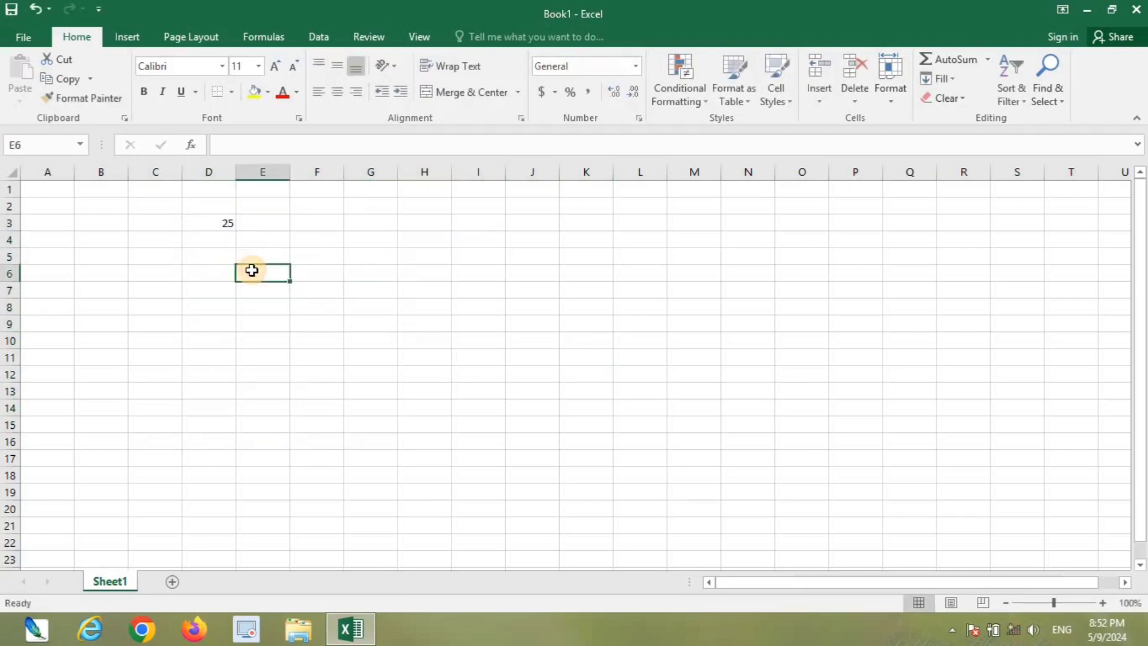
pyautogui.write('d')
pyautogui.click(372, 273)
pyautogui.write('ds')
pyautogui.click(389, 346)
pyautogui.click(320, 396)
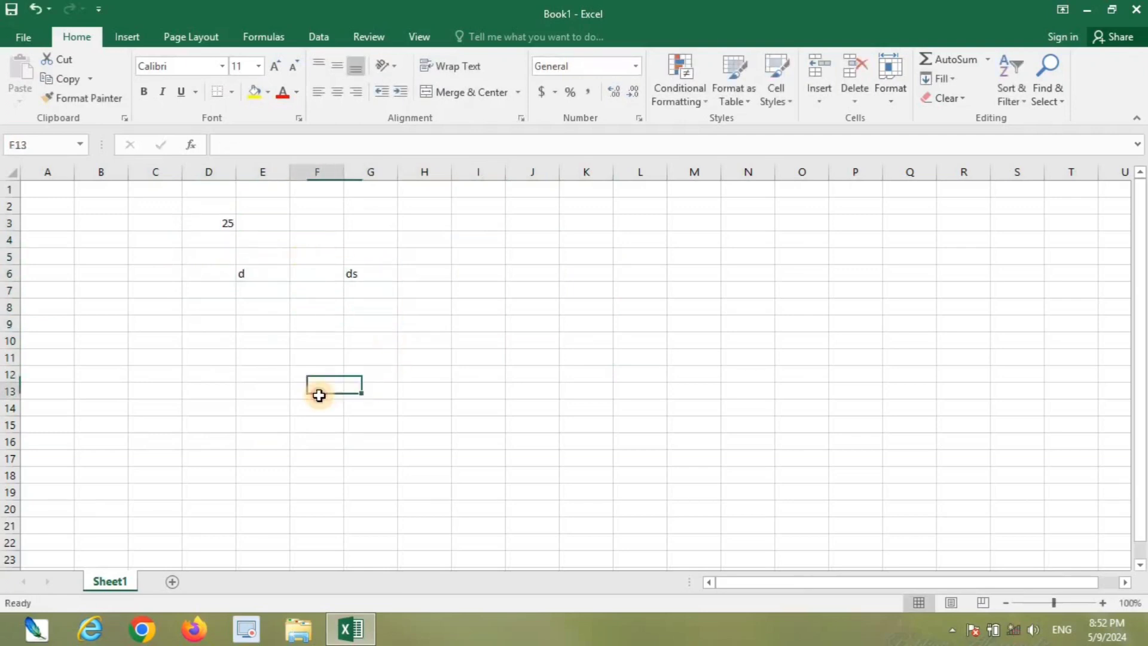
# Enter sasad in cell F10 and as in cell G11.
pyautogui.click(291, 340)
pyautogui.write('sasad')
pyautogui.click(353, 357)
pyautogui.write('as')
pyautogui.click(373, 408)
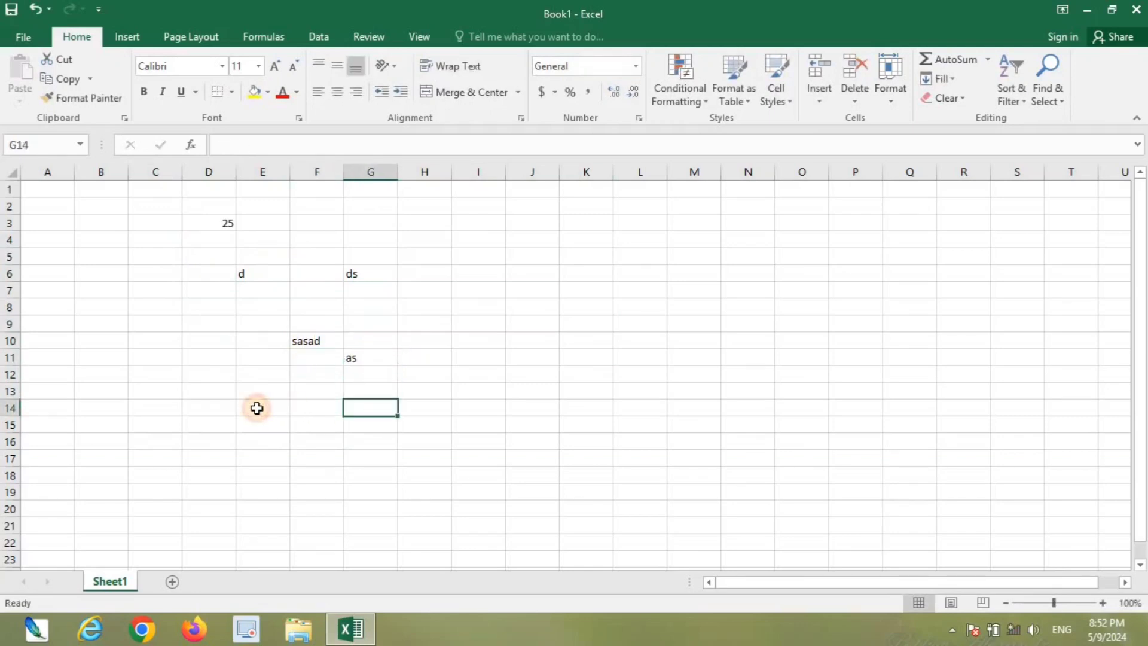
# Enter asd in cells E14 and D11, and sa in cell D8.
pyautogui.click(257, 408)
pyautogui.write('asd')
pyautogui.click(210, 359)
pyautogui.write('asd')
pyautogui.click(205, 307)
pyautogui.write('sa')
pyautogui.click(308, 273)
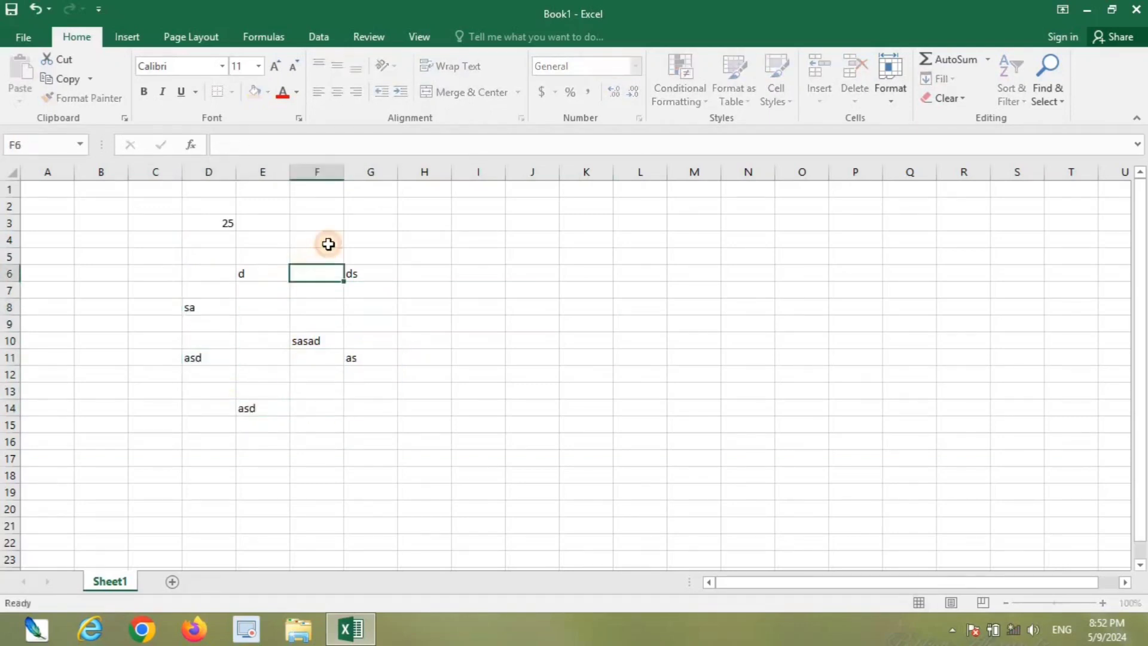
# Enter asd in cell F6, as in F4, a in G4 and d in H8.
pyautogui.write('asd')
pyautogui.click(328, 244)
pyautogui.write('as')
pyautogui.click(369, 241)
pyautogui.write('a')
pyautogui.click(407, 309)
pyautogui.write('d')
pyautogui.click(382, 340)
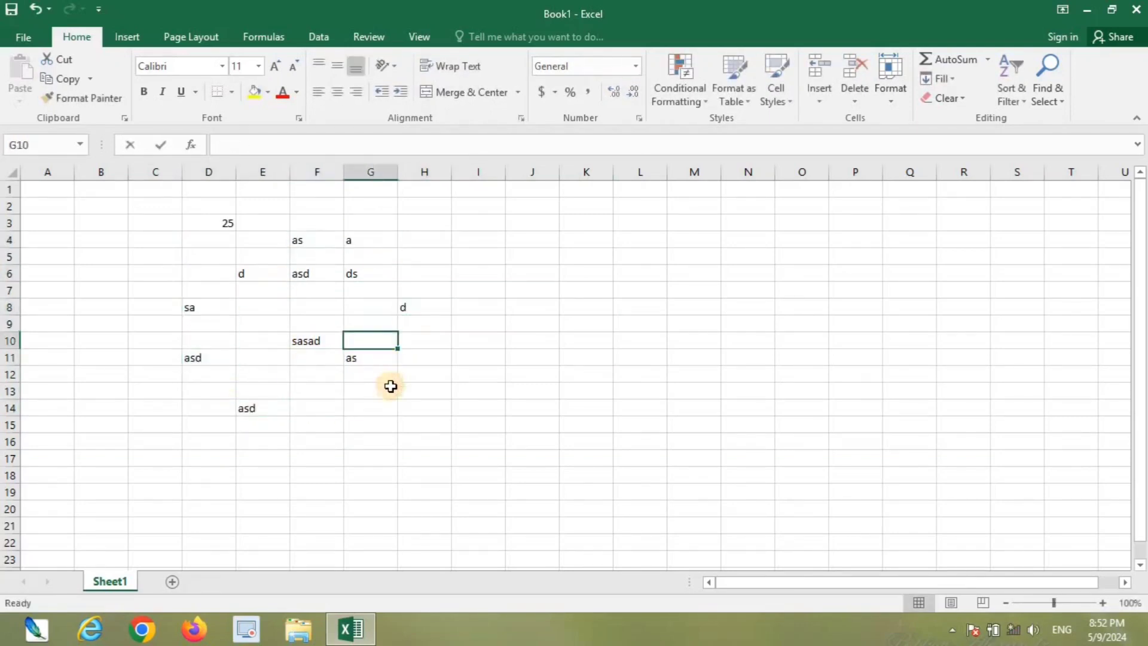
# Enter sd in cell G10, as in G13 and sa in G14.
pyautogui.write('sd')
pyautogui.click(391, 390)
pyautogui.write('as')
pyautogui.click(379, 407)
pyautogui.write('sa')
pyautogui.click(308, 406)
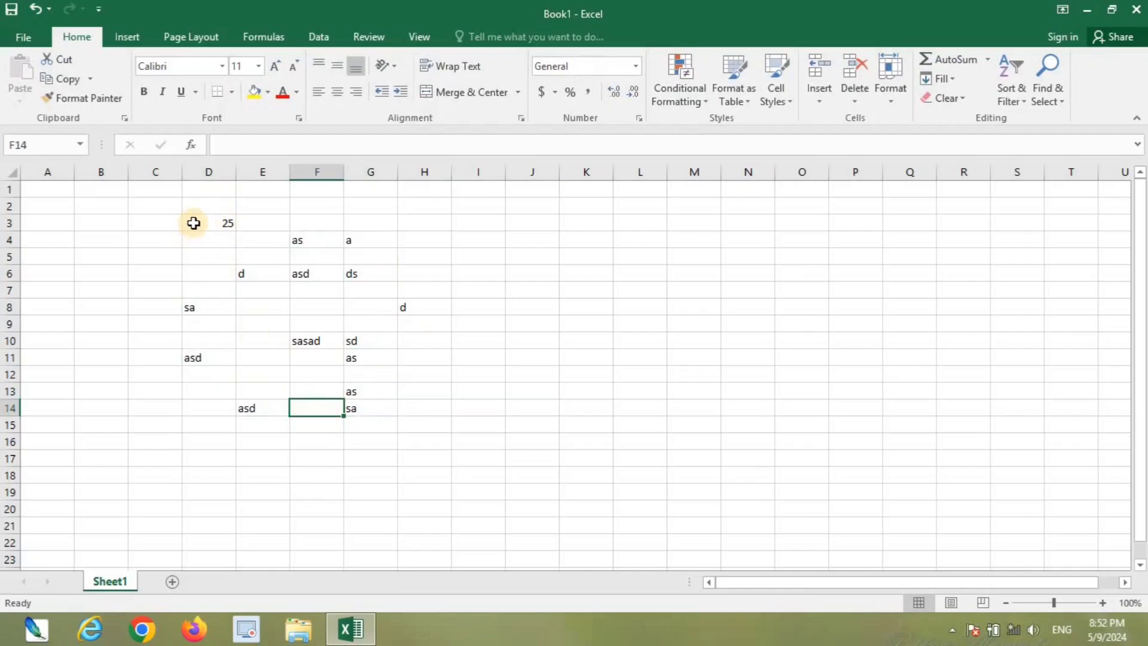
# Clear the contents of the range D3:H14 and undo the deletion.
pyautogui.moveTo(193, 223); pyautogui.dragTo(405, 410)
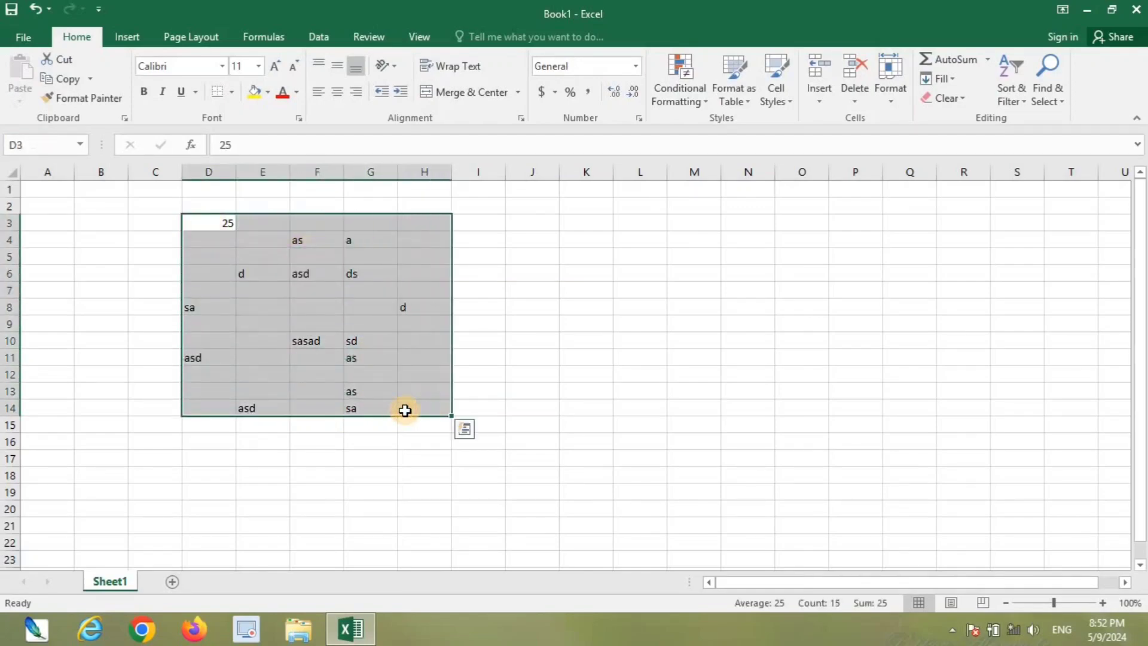
pyautogui.press('Delete')
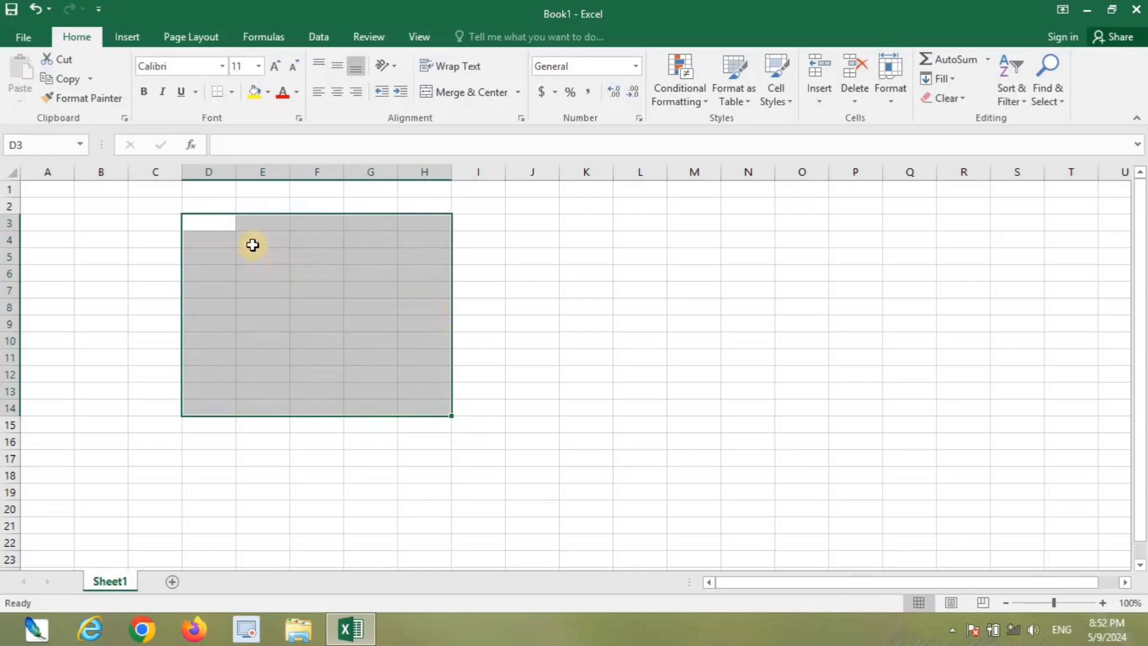
pyautogui.click(225, 229)
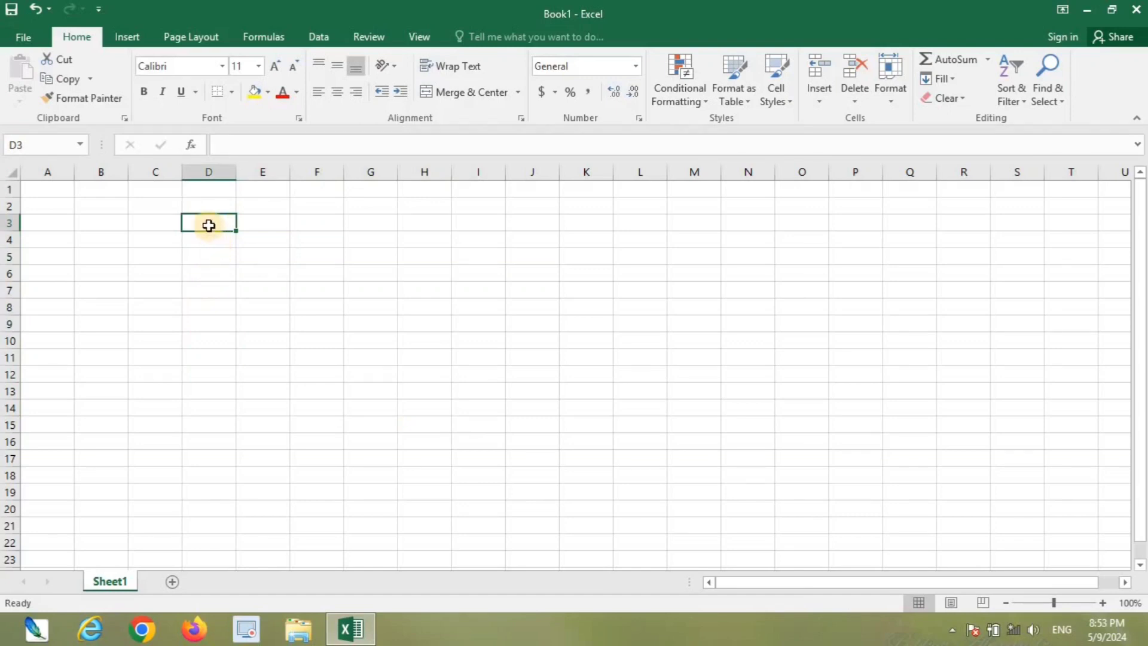
pyautogui.hotkey('ctrl', 'z')
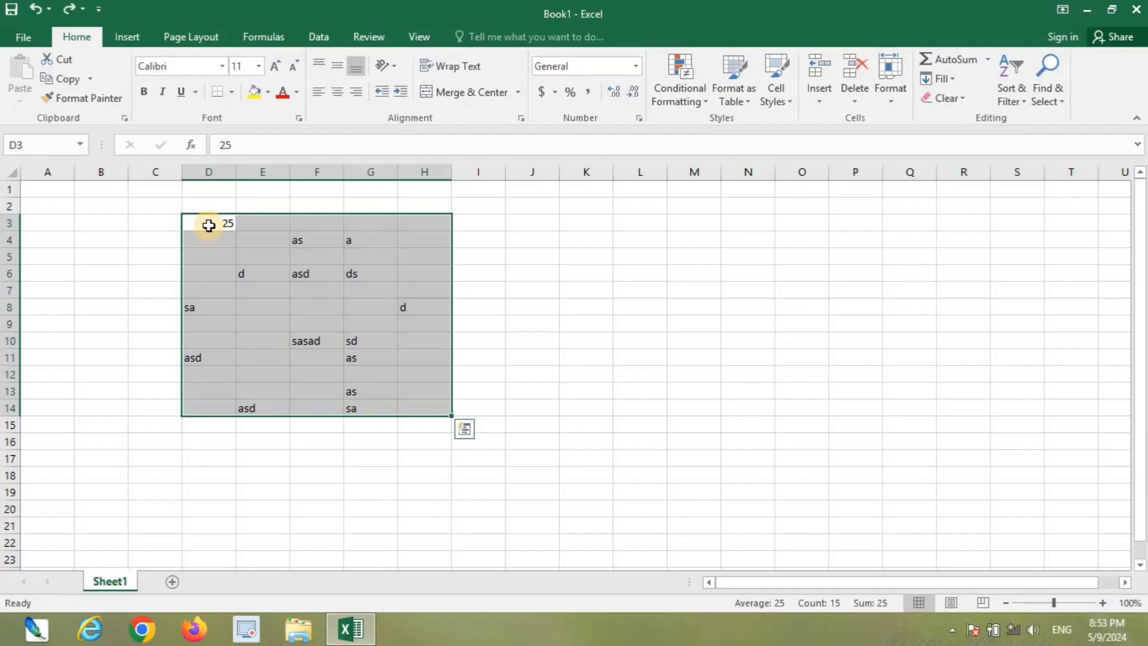
pyautogui.click(465, 237)
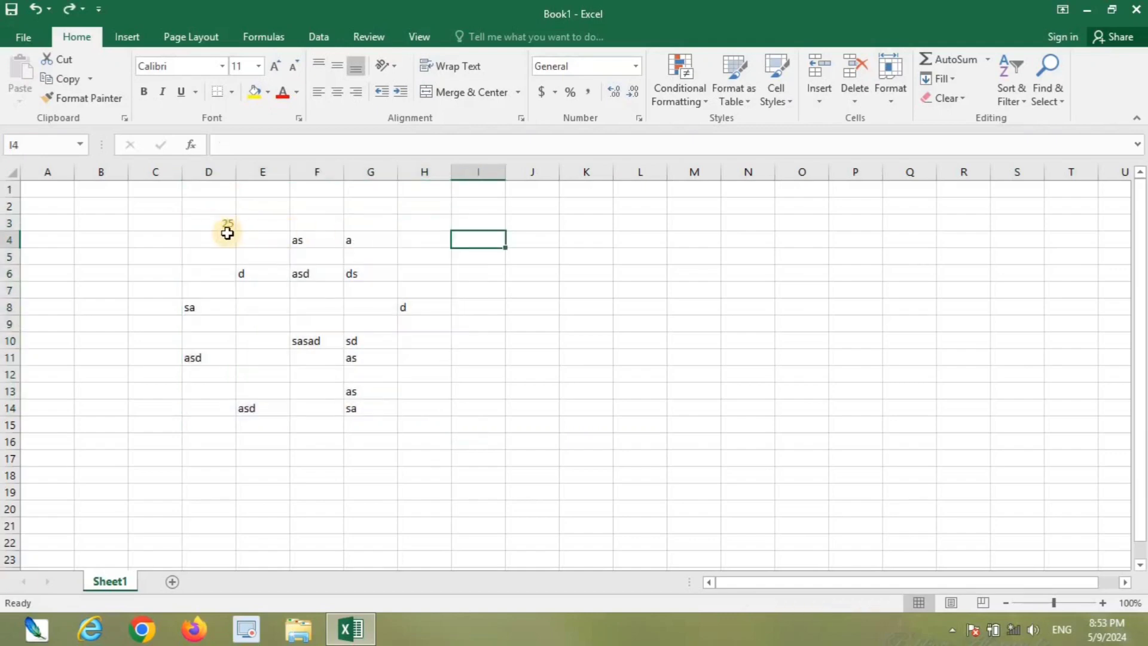
# Select the range D3:H14 again, delete its contents and restore them with Undo.
pyautogui.click(208, 225)
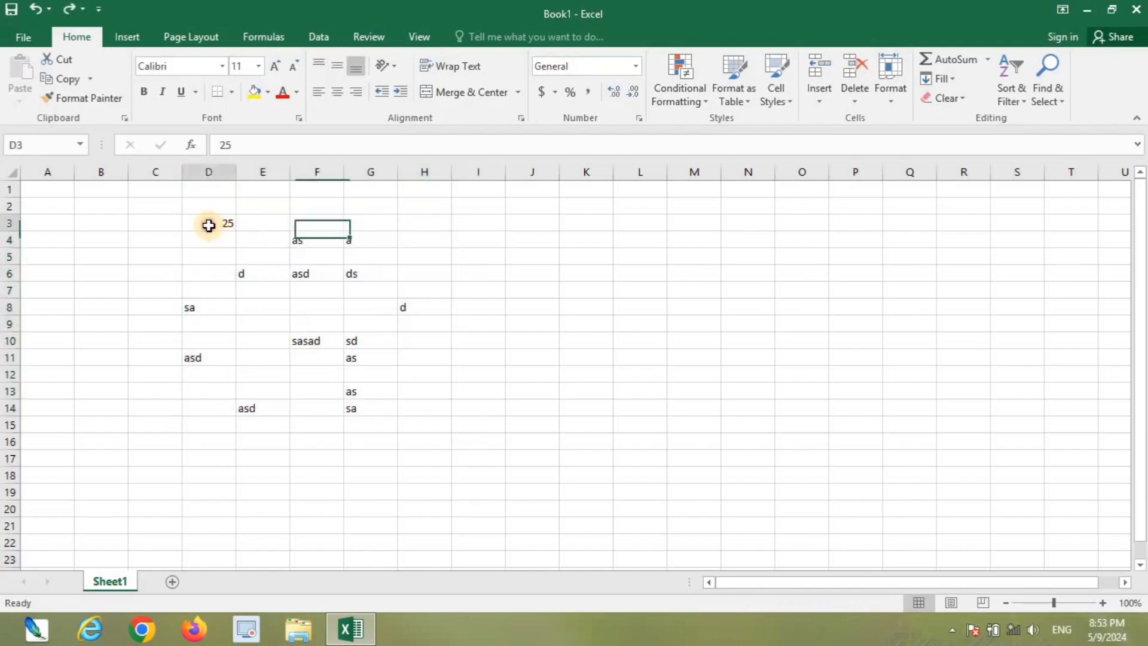
pyautogui.moveTo(209, 226); pyautogui.dragTo(408, 404)
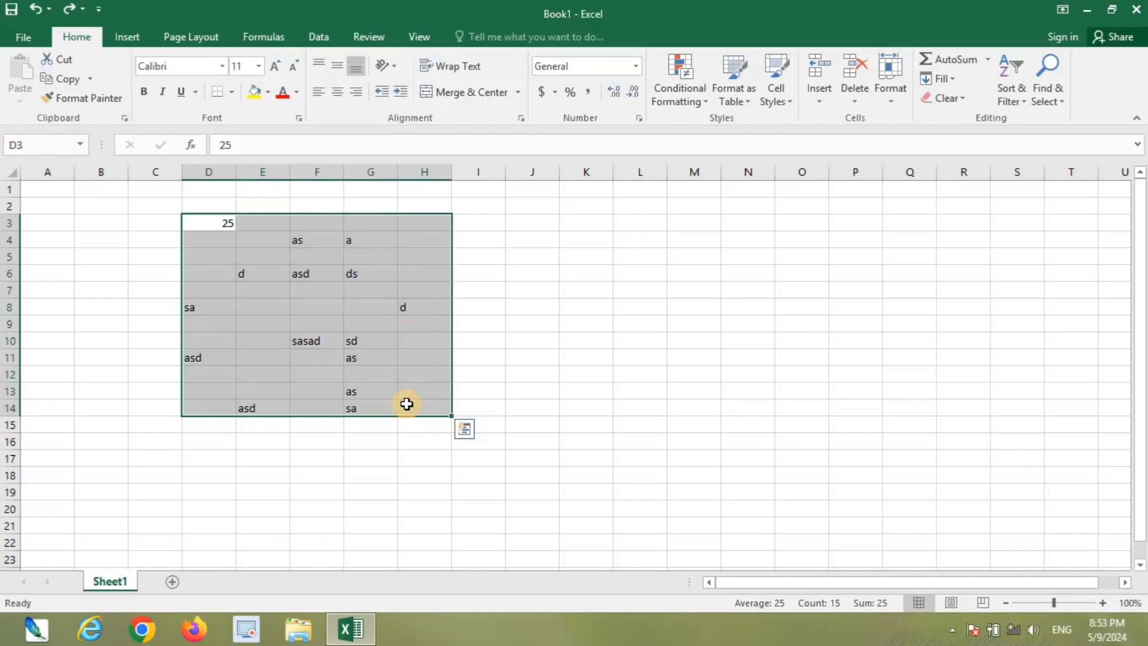
pyautogui.press('Delete')
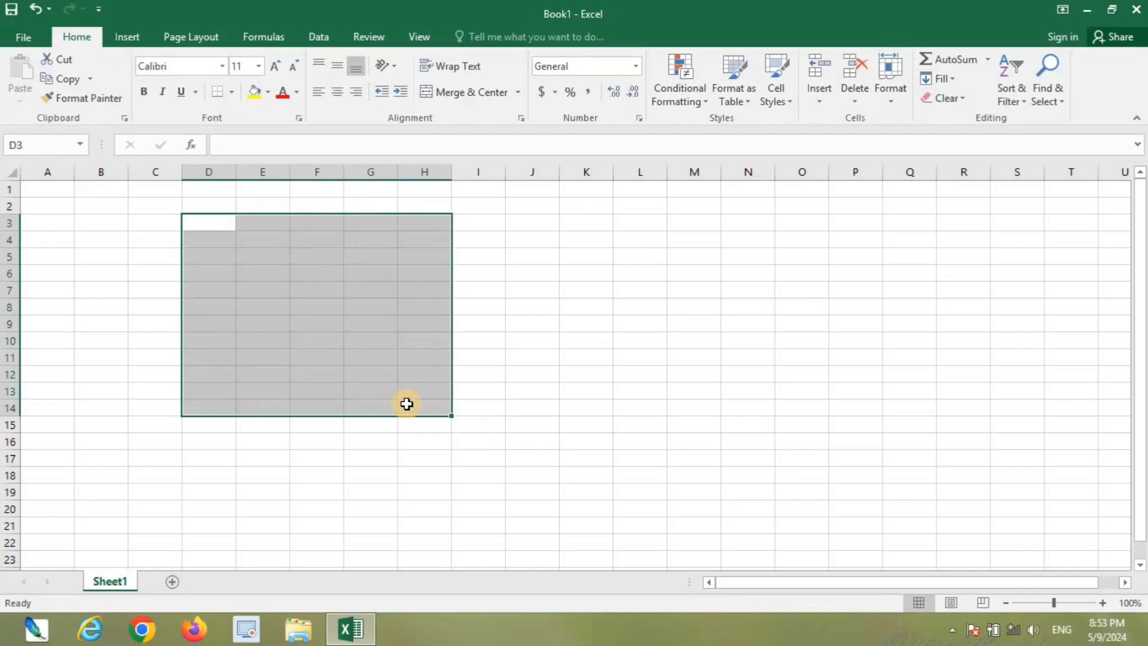
pyautogui.hotkey('ctrl', 'z')
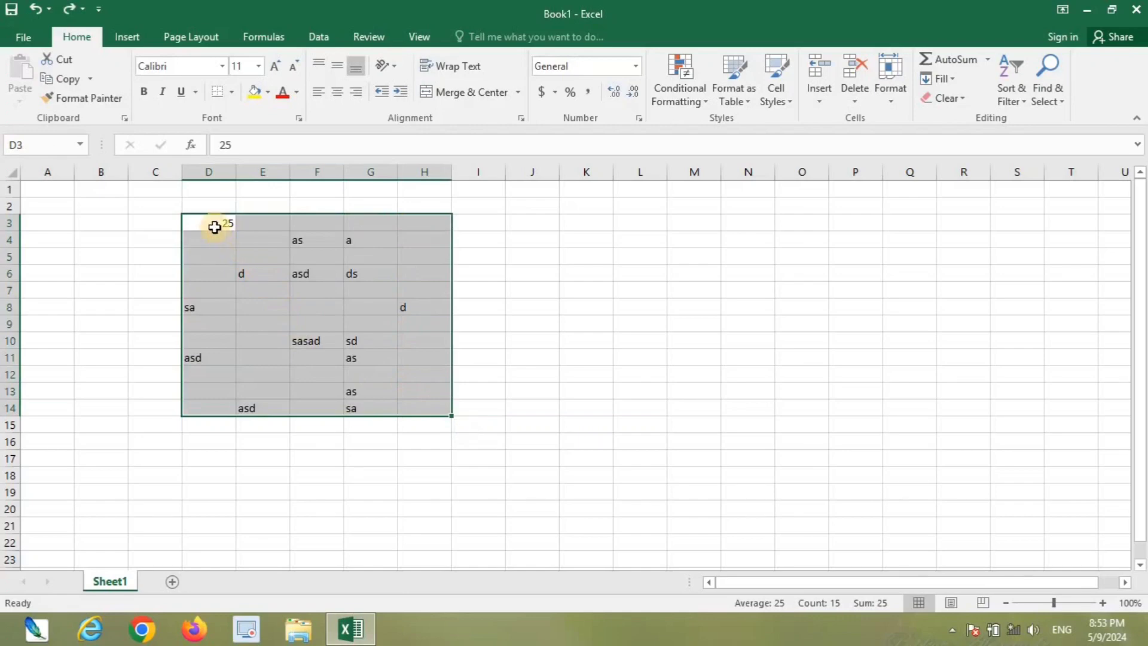
# Extend the selection from D3 cell by cell to column H and row 14, clear the range and undo the clearing.
pyautogui.click(213, 225)
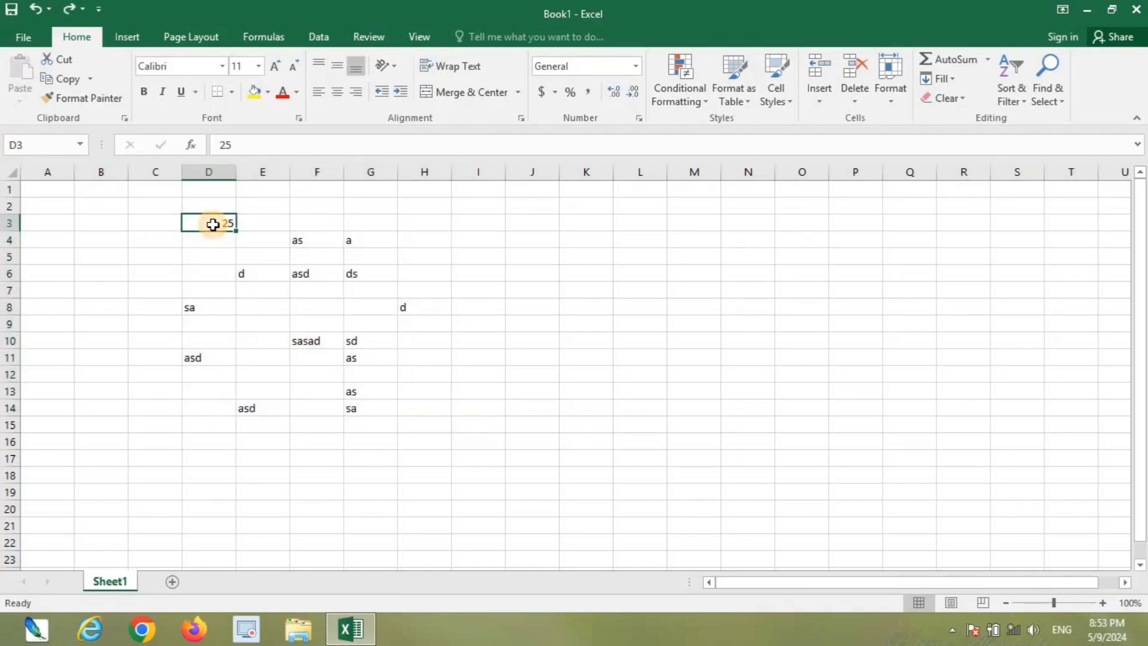
pyautogui.hotkey('shift', 'Right')
pyautogui.hotkey('shift', 'Right')
pyautogui.hotkey('shift', 'Right')
pyautogui.hotkey('shift', 'Right')
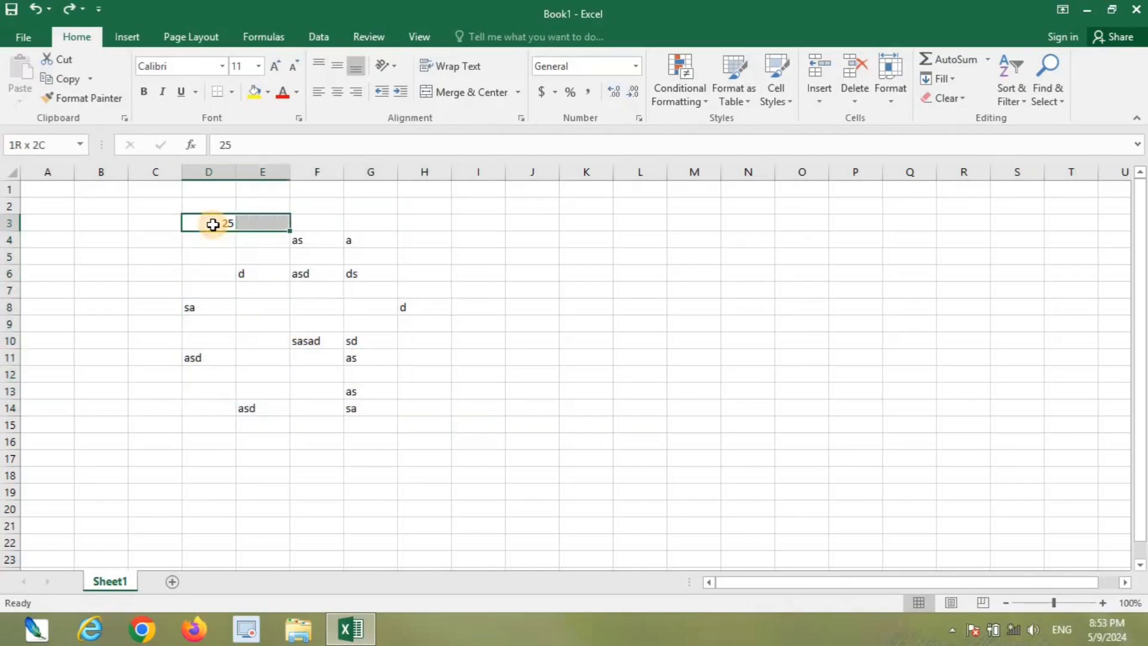
pyautogui.hotkey('shift', 'Down')
pyautogui.hotkey('shift', 'Down')
pyautogui.hotkey('shift', 'Down')
pyautogui.hotkey('shift', 'Down')
pyautogui.hotkey('shift', 'Down')
pyautogui.hotkey('shift', 'Down')
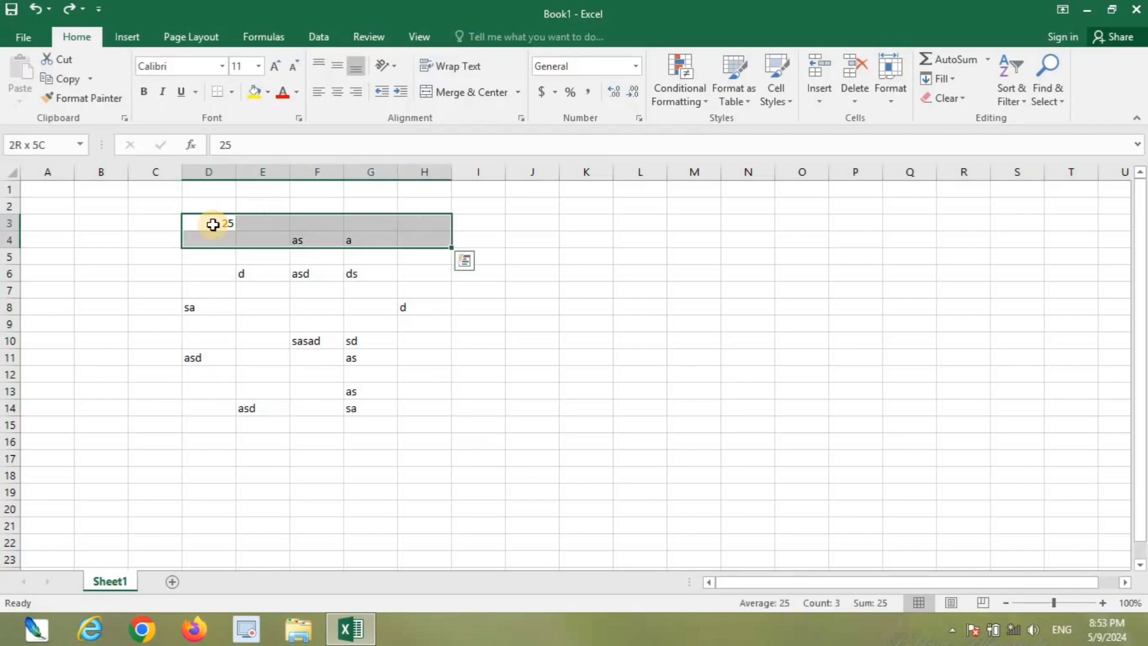
pyautogui.hotkey('shift', 'Down')
pyautogui.hotkey('shift', 'Down')
pyautogui.hotkey('shift', 'Down')
pyautogui.hotkey('shift', 'Down')
pyautogui.hotkey('shift', 'Down')
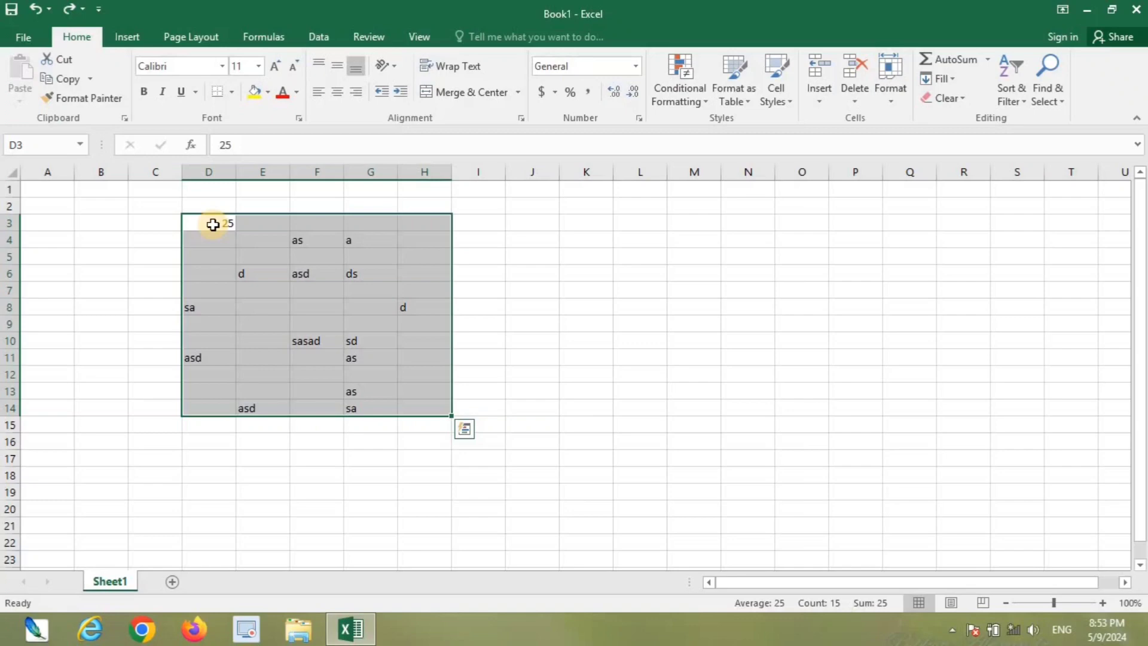
pyautogui.press('Delete')
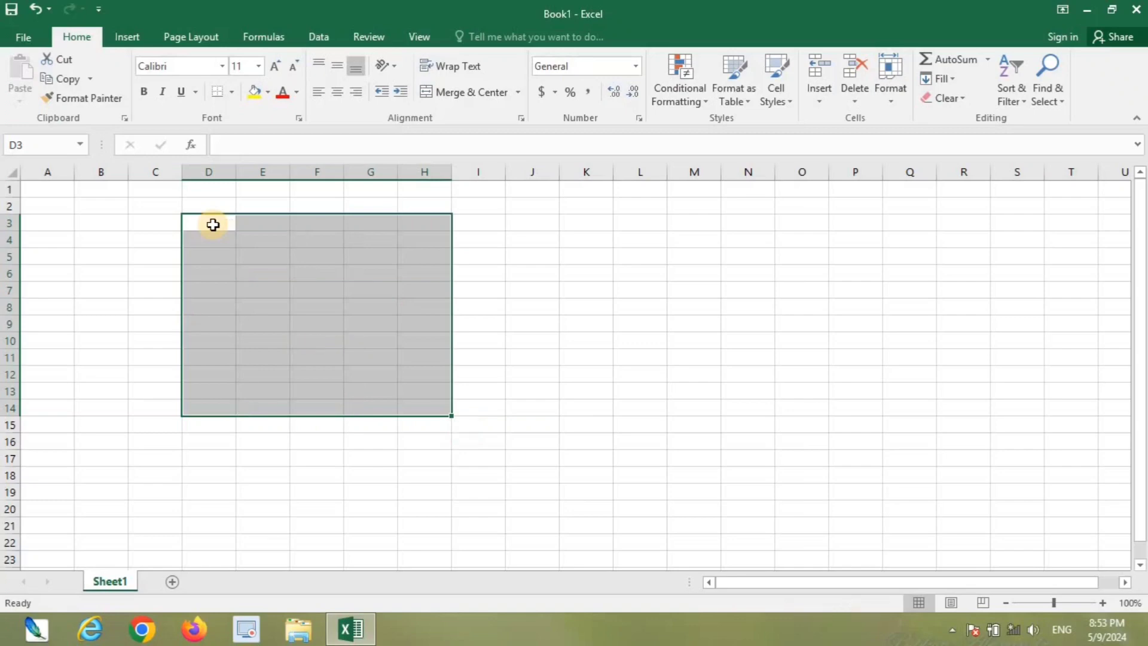
pyautogui.hotkey('ctrl', 'z')
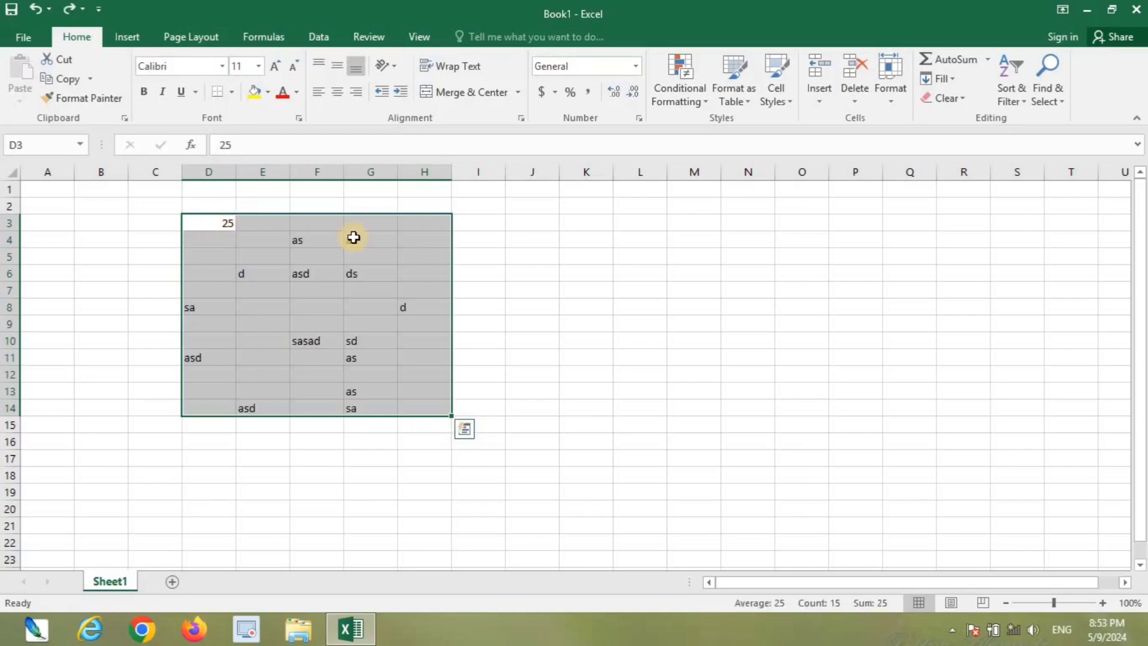
pyautogui.click(485, 229)
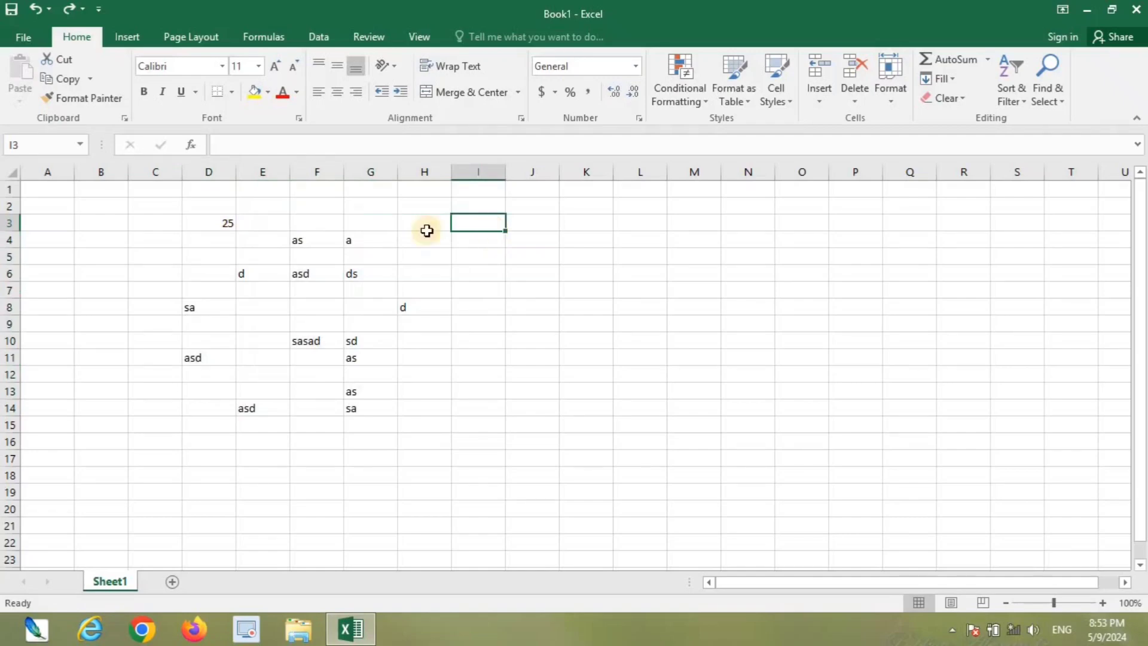
# Select the non-adjacent cells D3, G10, D14, G13, G4, D8 and H7 together.
pyautogui.click(214, 226)
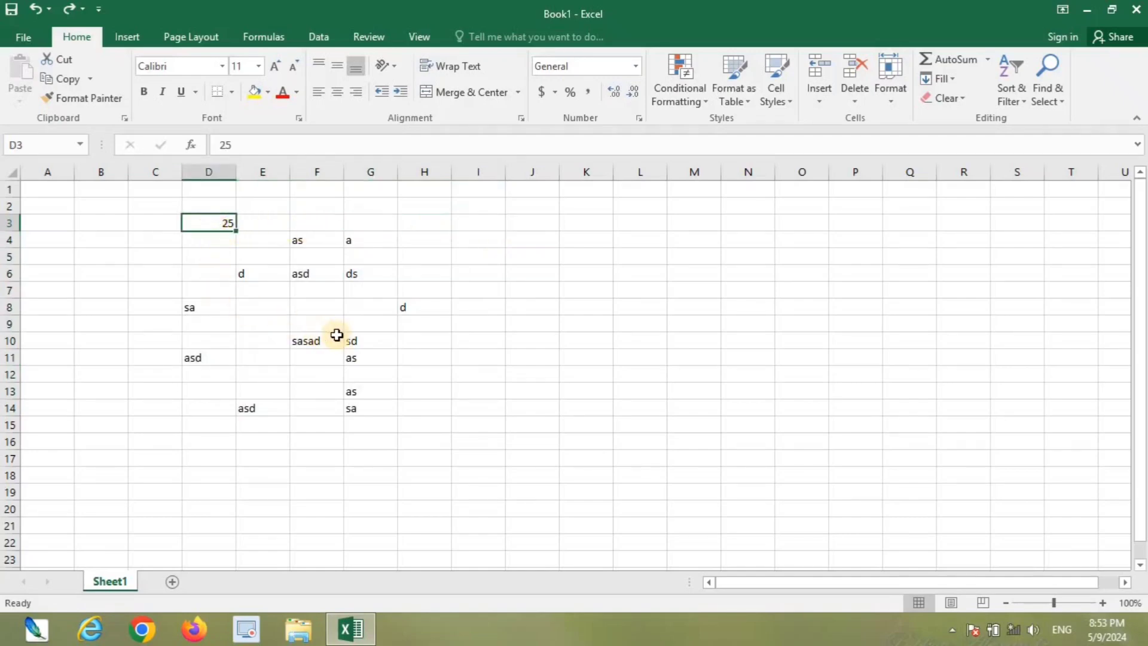
pyautogui.keyDown('ctrl'); pyautogui.click(363, 339); pyautogui.keyUp('ctrl')
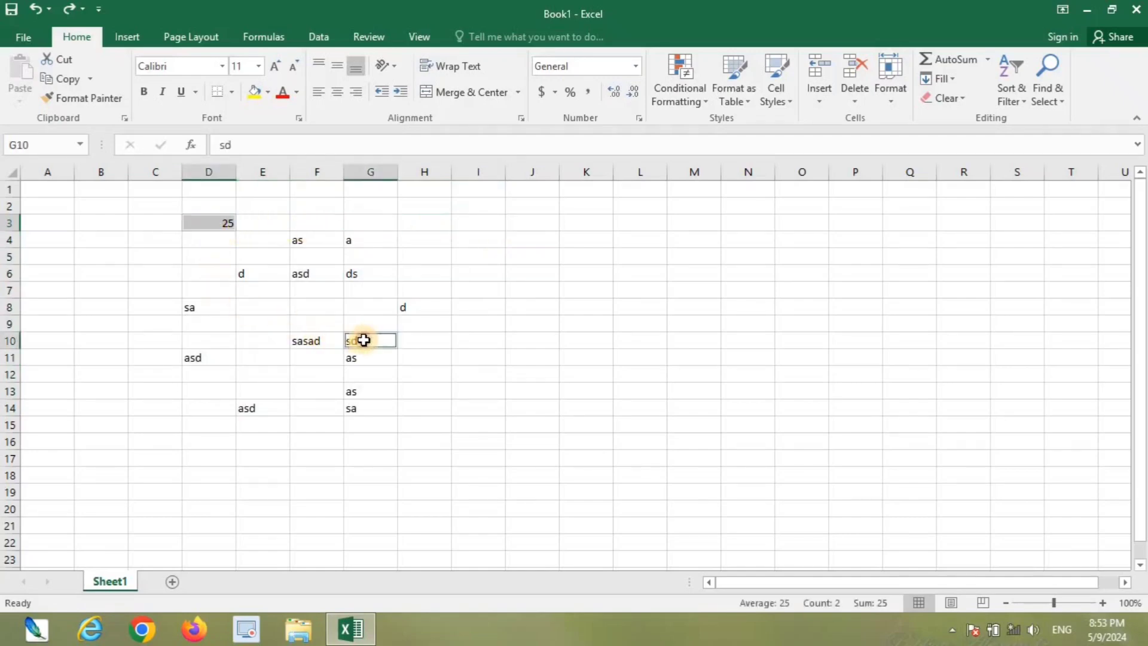
pyautogui.keyDown('ctrl'); pyautogui.click(205, 407); pyautogui.keyUp('ctrl')
pyautogui.keyDown('ctrl'); pyautogui.click(364, 397); pyautogui.keyUp('ctrl')
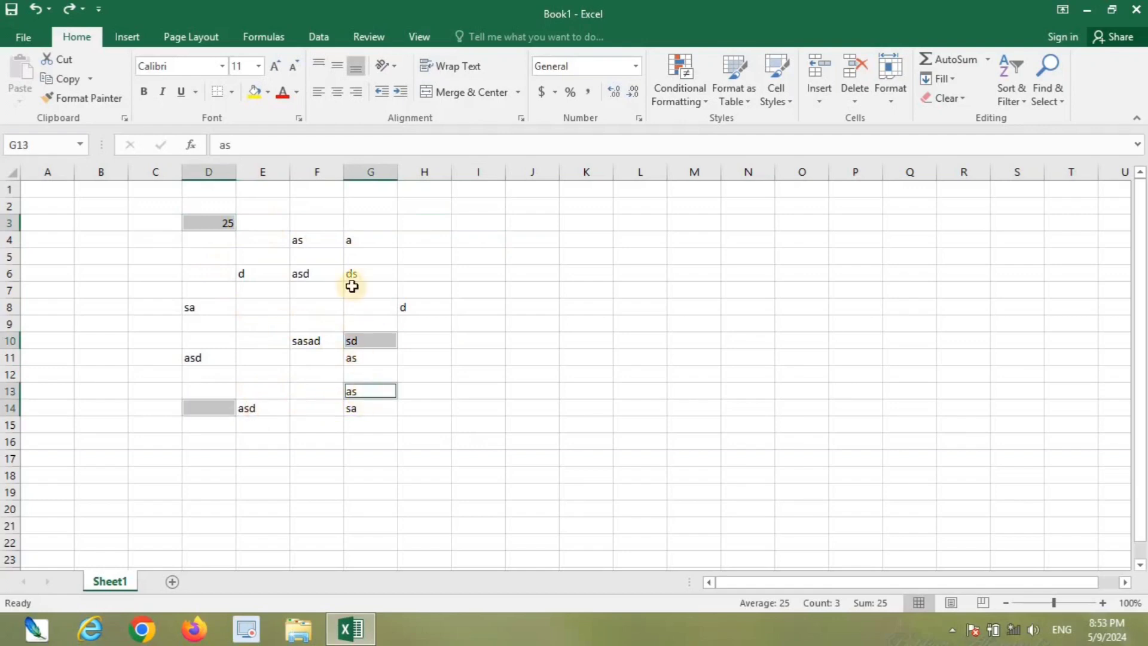
pyautogui.keyDown('ctrl'); pyautogui.click(366, 243); pyautogui.keyUp('ctrl')
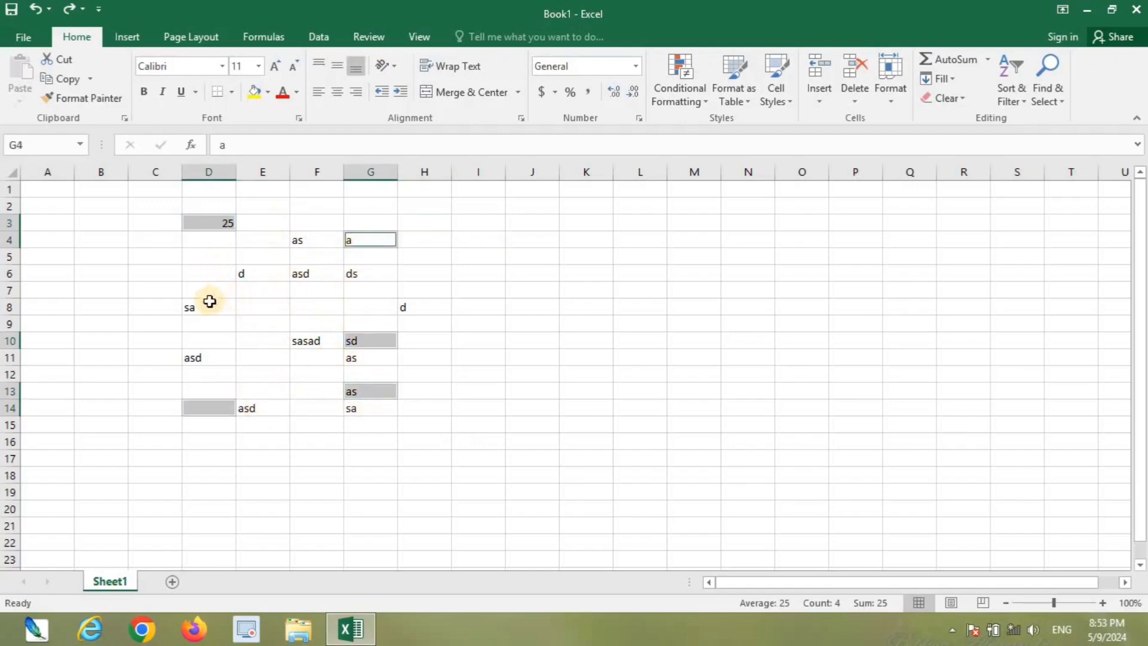
pyautogui.keyDown('ctrl'); pyautogui.click(210, 302); pyautogui.keyUp('ctrl')
pyautogui.keyDown('ctrl'); pyautogui.click(416, 289); pyautogui.keyUp('ctrl')
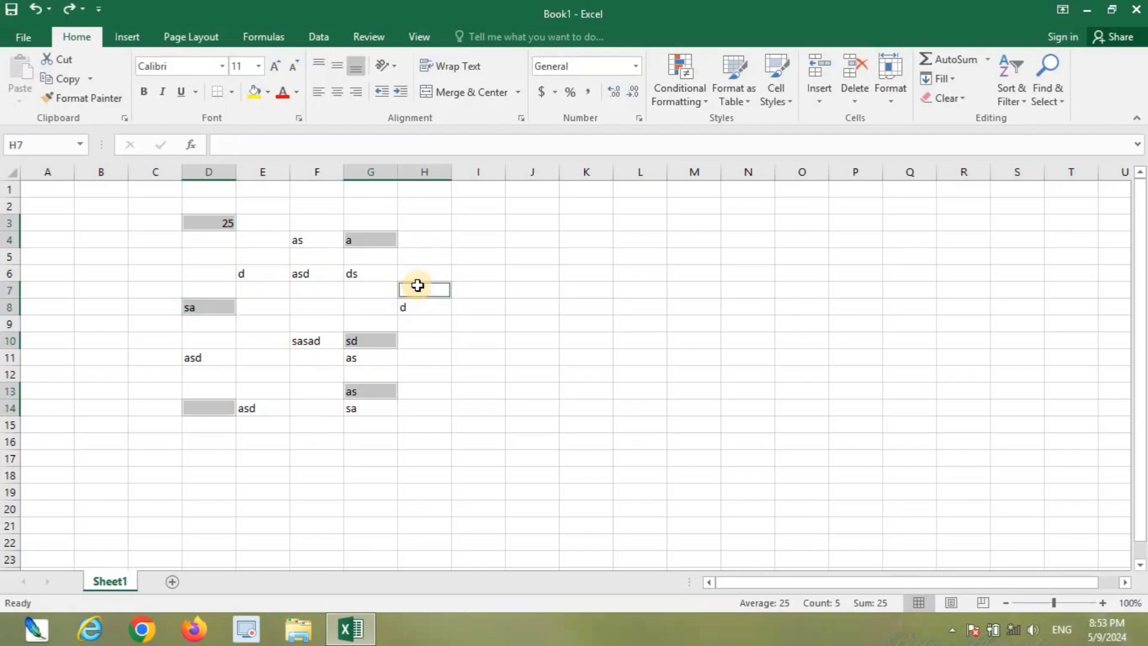
# Delete the contents of the selected non-adjacent cells, and clear everything left in the range D4:H15.
pyautogui.press('Delete')
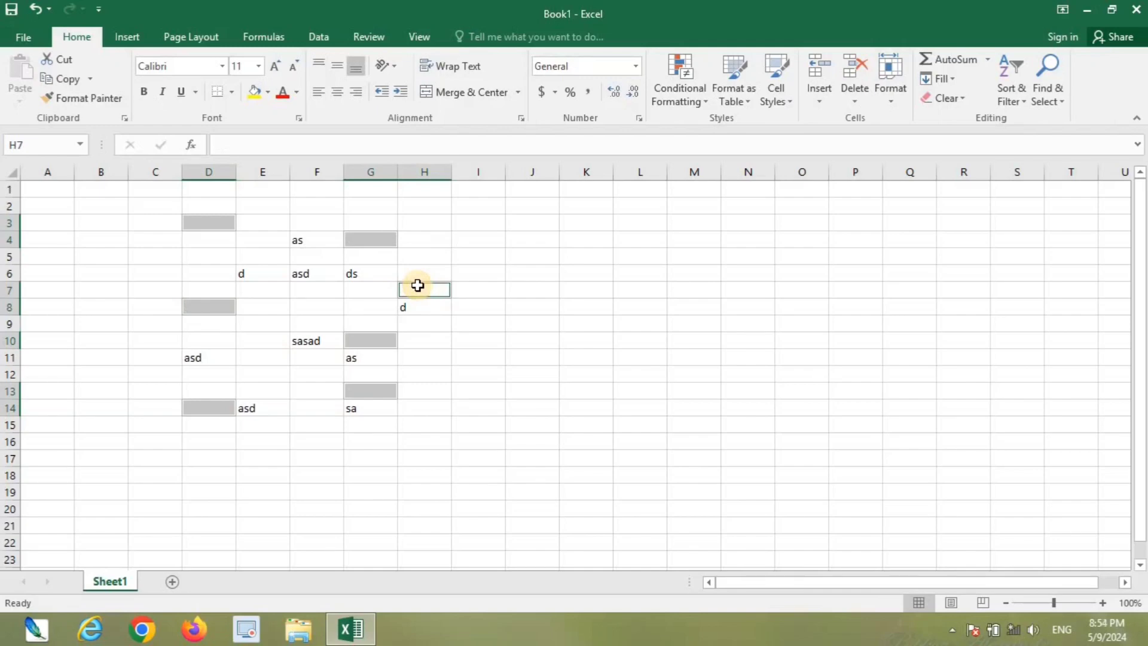
pyautogui.click(435, 337)
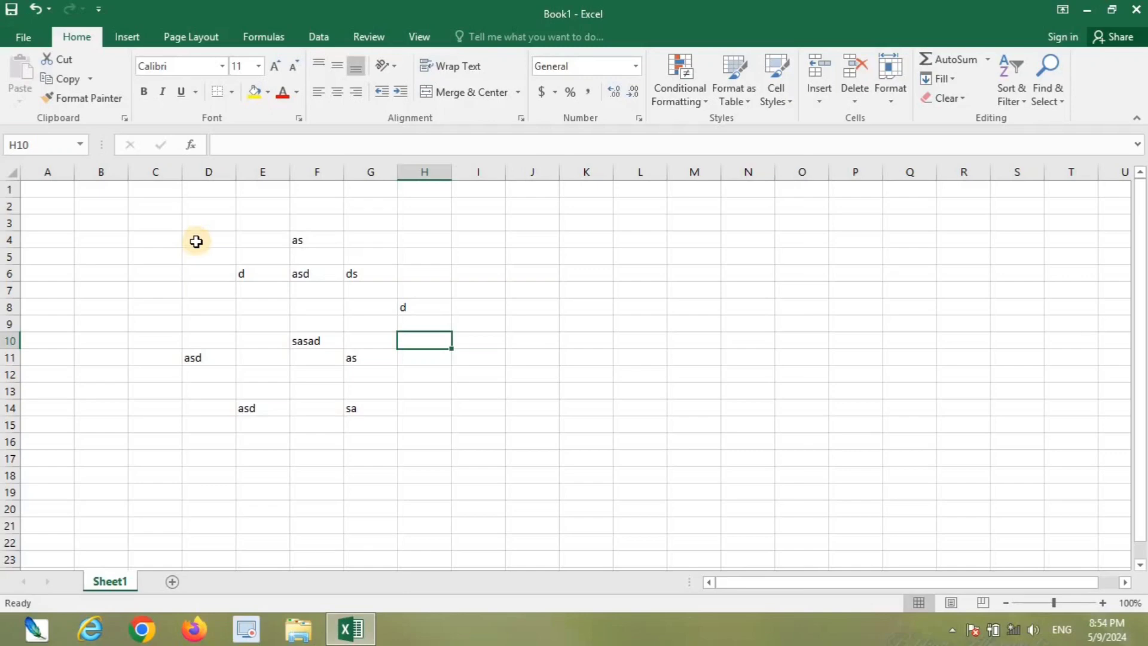
pyautogui.moveTo(196, 241); pyautogui.dragTo(409, 424)
pyautogui.press('Delete')
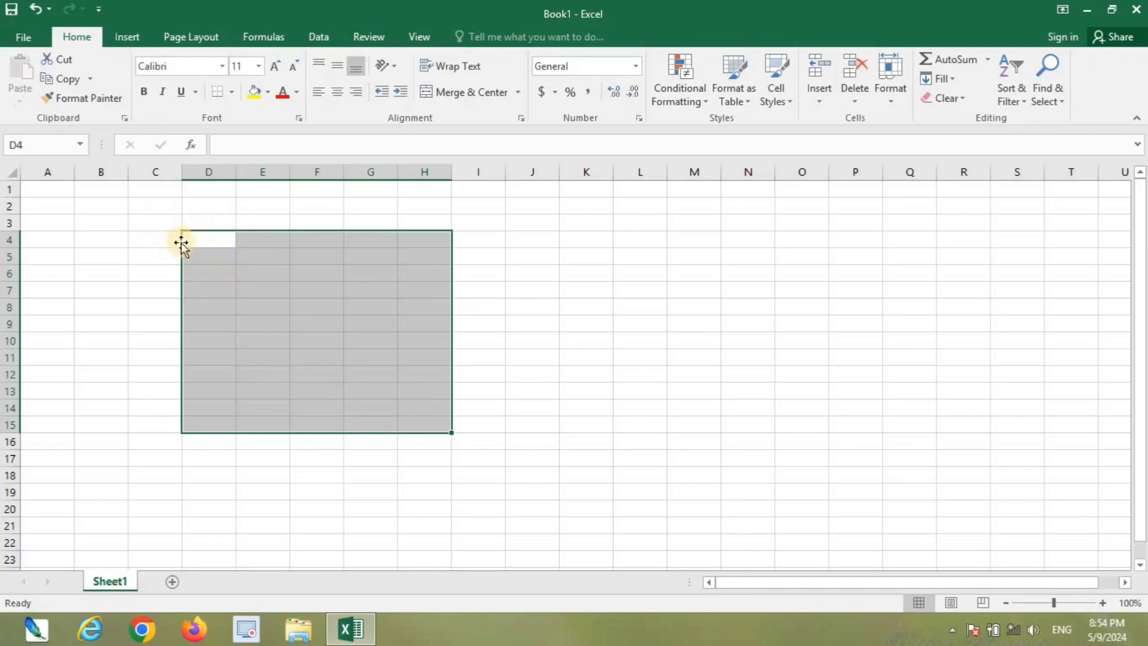
# Fill every cell of the selected range D4:H15 with the same sample first name at once and undo the fill.
pyautogui.write('Ram')
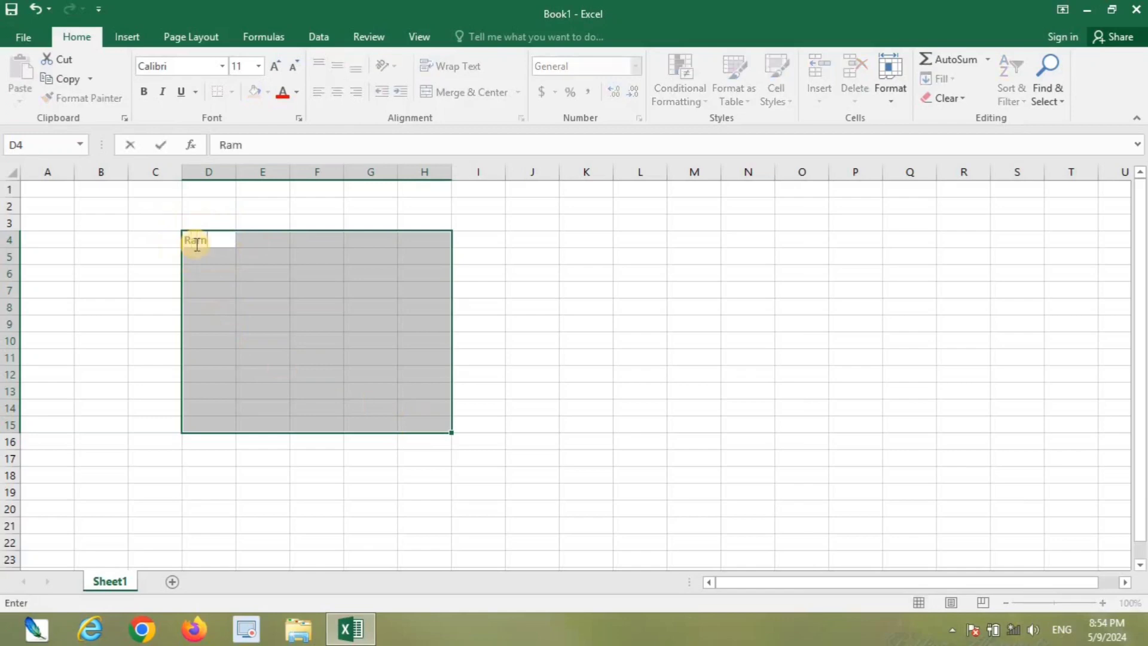
pyautogui.hotkey('ctrl', 'Return')
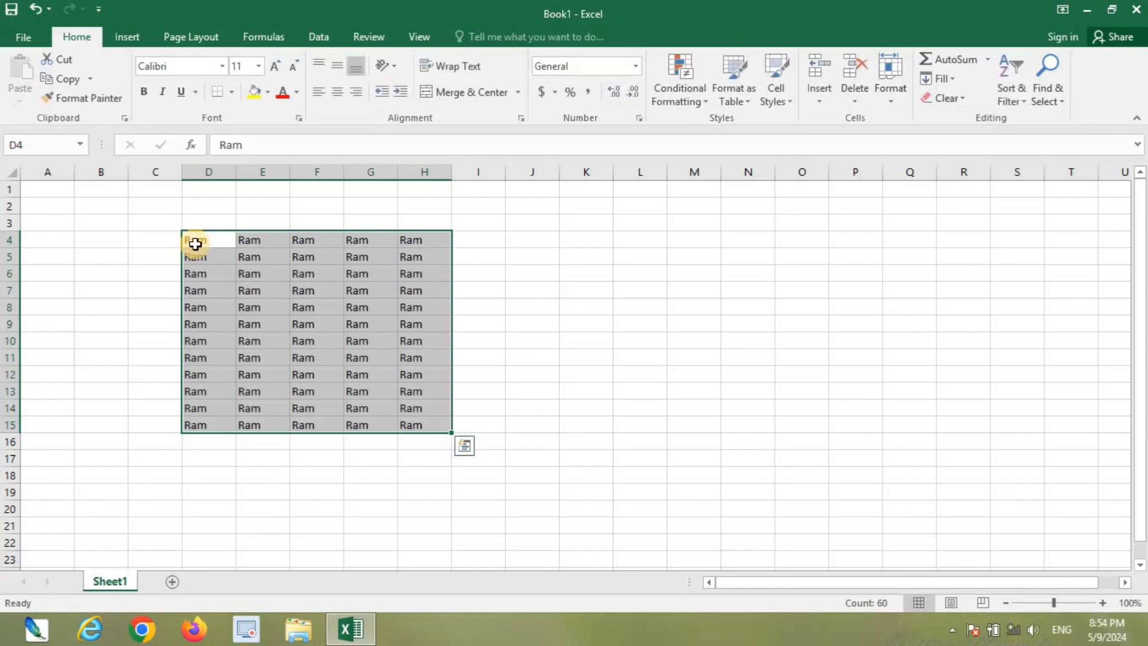
pyautogui.hotkey('ctrl', 'z')
# Select the non-adjacent cells D4, D10, G6, I3, J9, M7, M13, H17, D17 and B10 together.
pyautogui.click(203, 244)
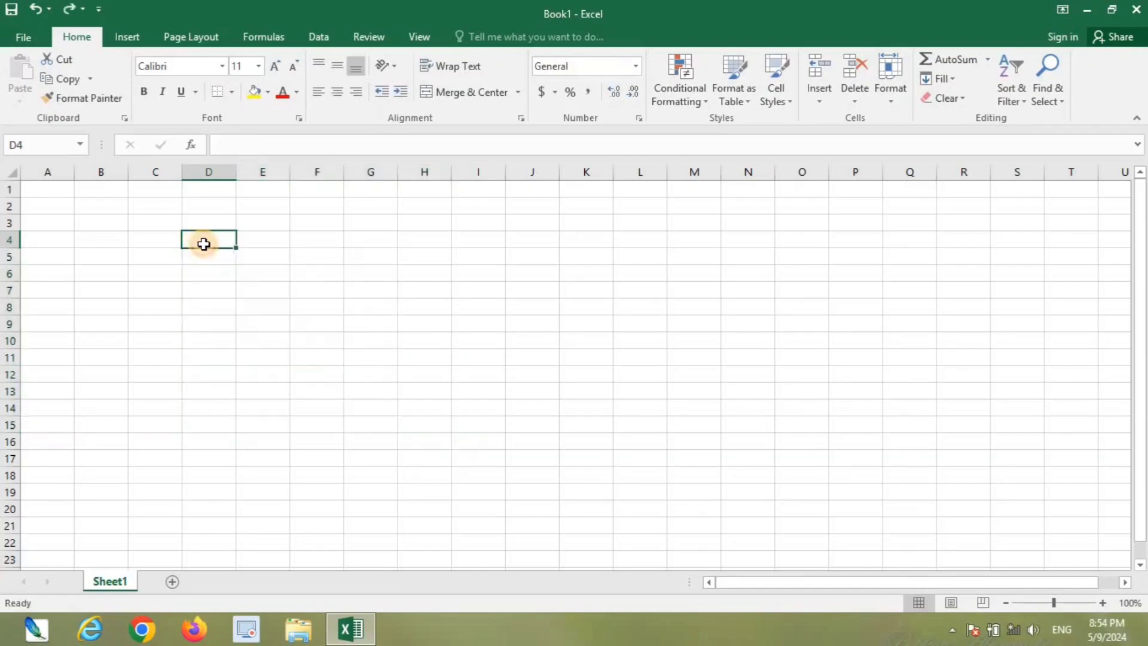
pyautogui.keyDown('ctrl'); pyautogui.click(224, 332); pyautogui.keyUp('ctrl')
pyautogui.keyDown('ctrl'); pyautogui.click(367, 274); pyautogui.keyUp('ctrl')
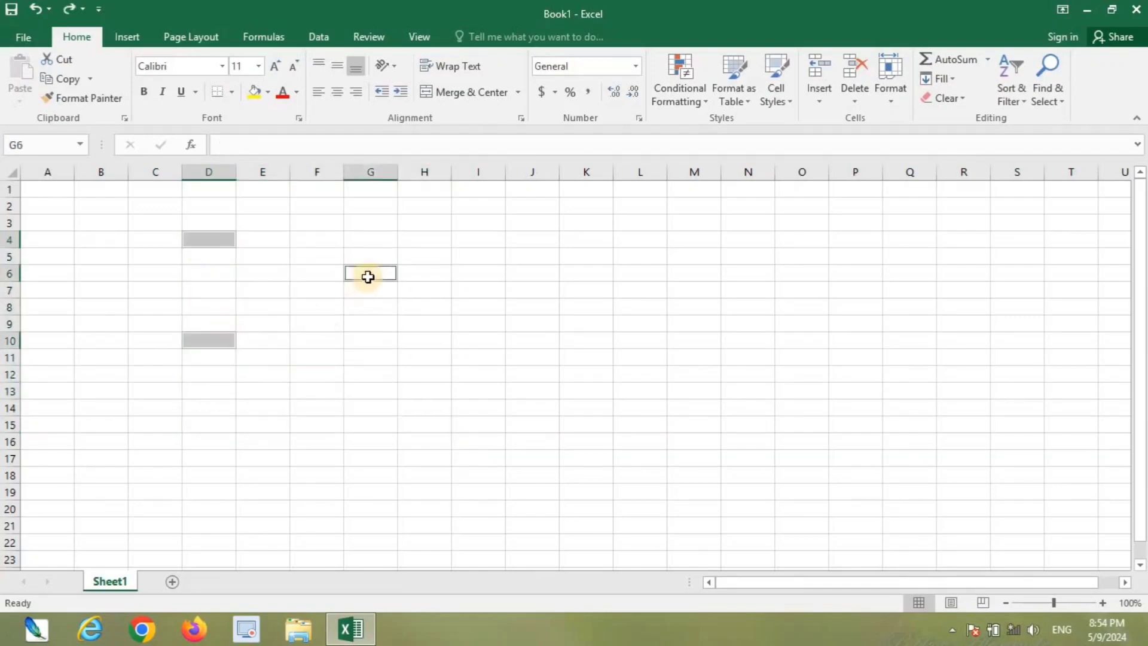
pyautogui.keyDown('ctrl'); pyautogui.click(501, 222); pyautogui.keyUp('ctrl')
pyautogui.keyDown('ctrl'); pyautogui.click(509, 322); pyautogui.keyUp('ctrl')
pyautogui.keyDown('ctrl'); pyautogui.click(679, 289); pyautogui.keyUp('ctrl')
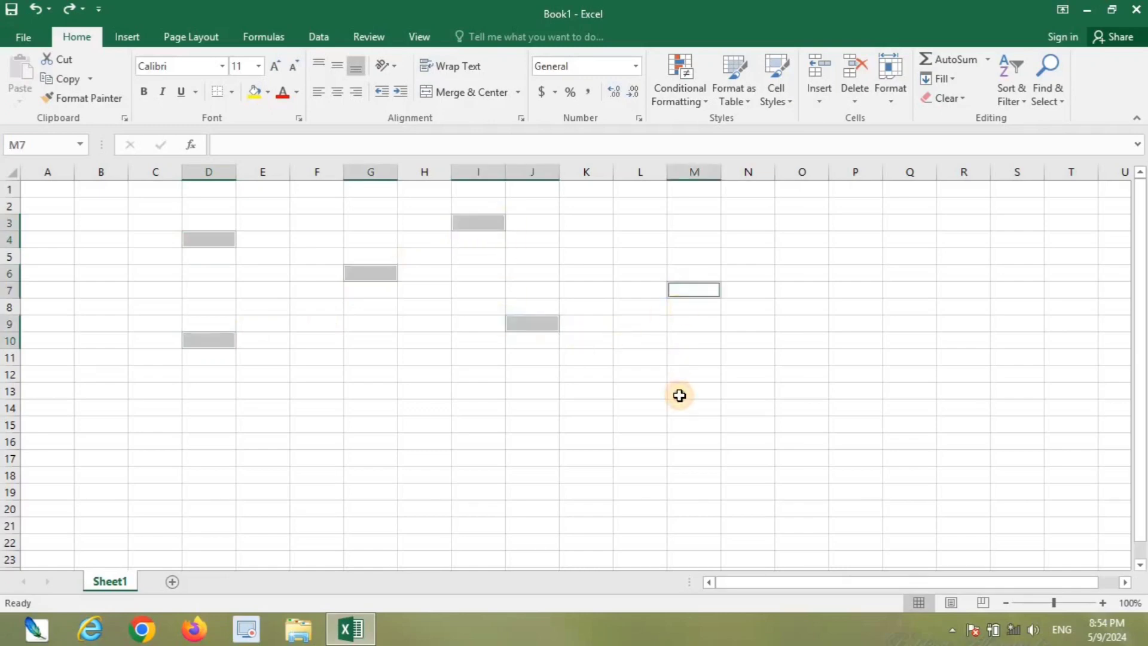
pyautogui.keyDown('ctrl'); pyautogui.click(680, 393); pyautogui.keyUp('ctrl')
pyautogui.keyDown('ctrl'); pyautogui.click(446, 456); pyautogui.keyUp('ctrl')
pyautogui.keyDown('ctrl'); pyautogui.click(224, 458); pyautogui.keyUp('ctrl')
pyautogui.keyDown('ctrl'); pyautogui.click(102, 342); pyautogui.keyUp('ctrl')
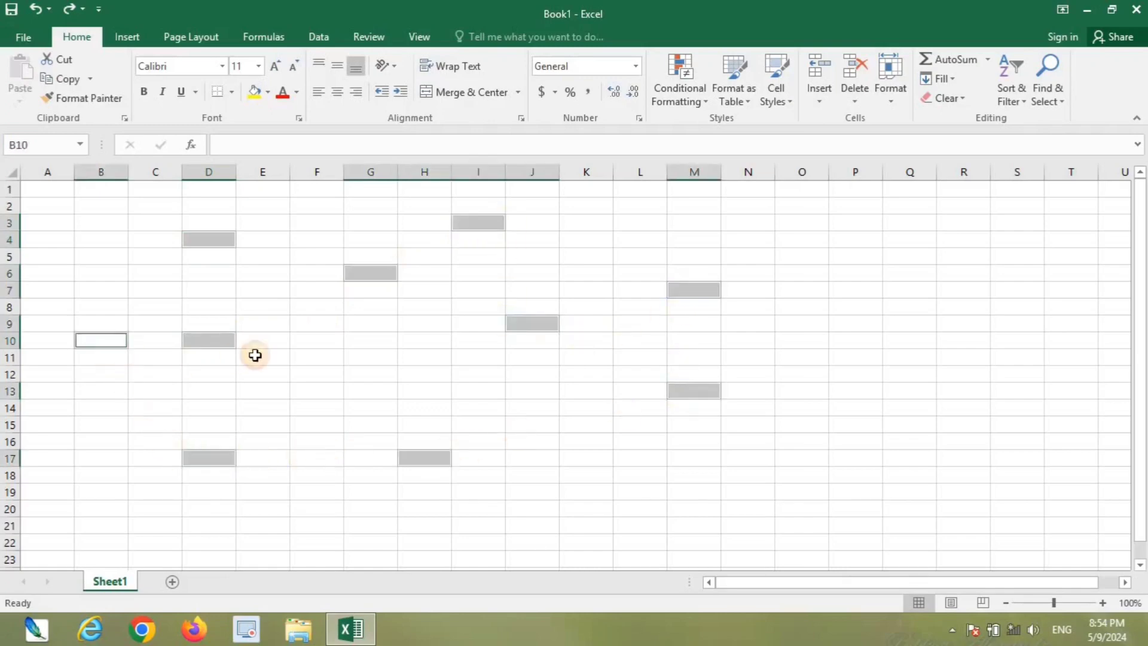
# Add the cells E10, J12, L3, O4, O13, L20, G13, F19 and J16 to the current selection.
pyautogui.keyDown('ctrl'); pyautogui.click(274, 342); pyautogui.keyUp('ctrl')
pyautogui.keyDown('ctrl'); pyautogui.click(529, 374); pyautogui.keyUp('ctrl')
pyautogui.keyDown('ctrl'); pyautogui.click(634, 225); pyautogui.keyUp('ctrl')
pyautogui.keyDown('ctrl'); pyautogui.click(813, 237); pyautogui.keyUp('ctrl')
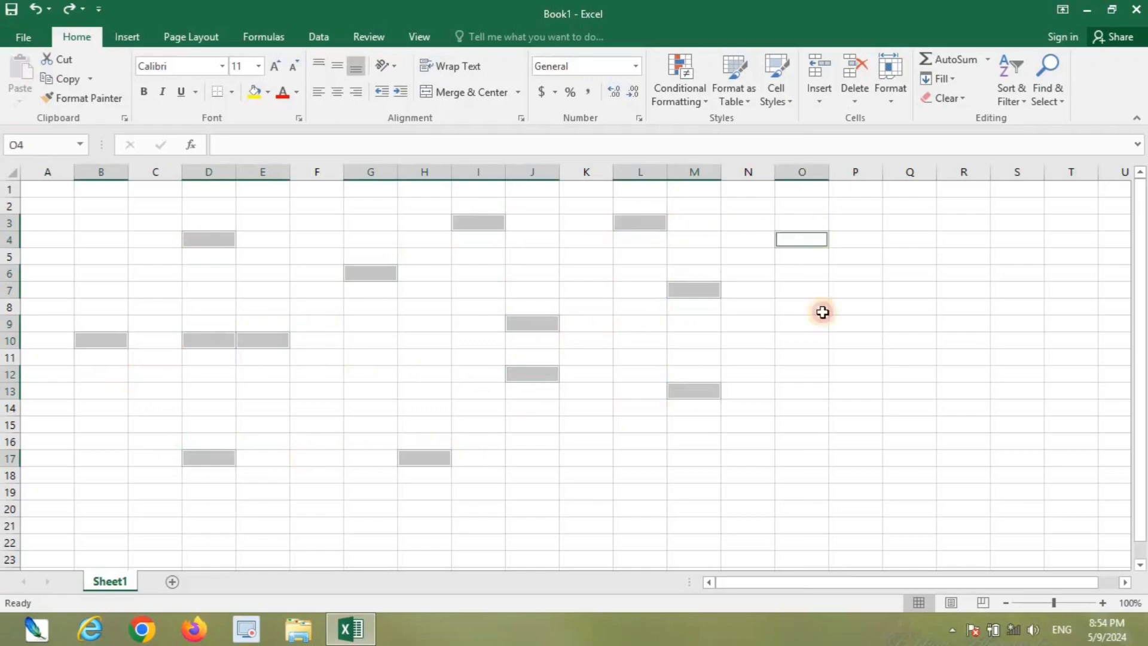
pyautogui.keyDown('ctrl'); pyautogui.click(819, 392); pyautogui.keyUp('ctrl')
pyautogui.keyDown('ctrl'); pyautogui.click(660, 504); pyautogui.keyUp('ctrl')
pyautogui.keyDown('ctrl'); pyautogui.click(375, 393); pyautogui.keyUp('ctrl')
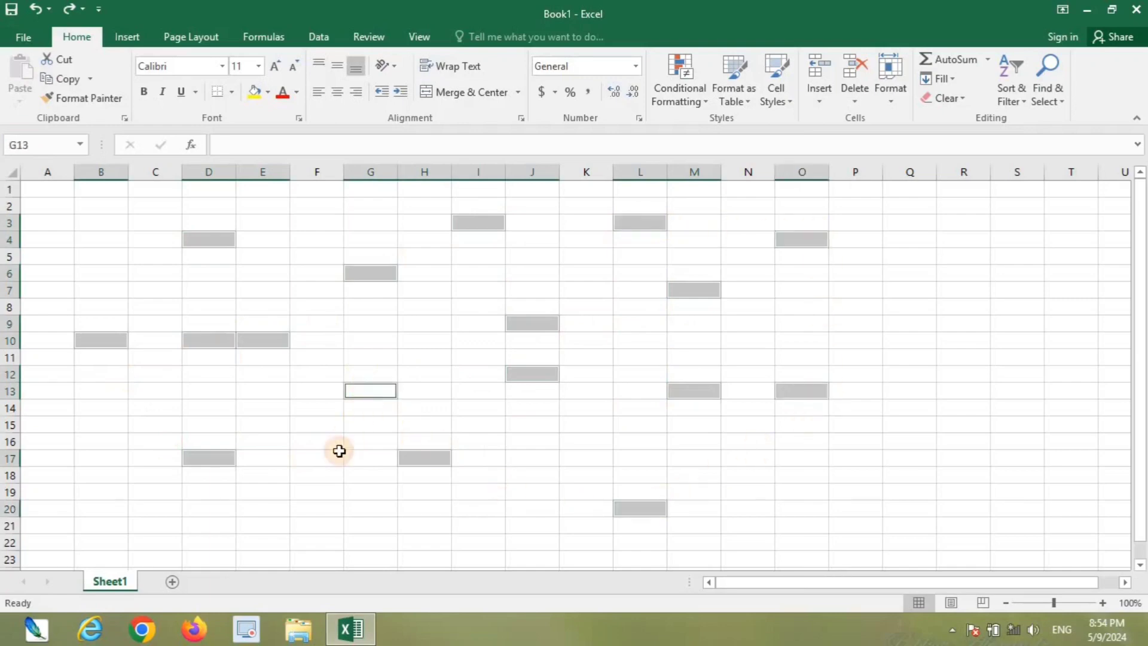
pyautogui.keyDown('ctrl'); pyautogui.click(317, 499); pyautogui.keyUp('ctrl')
pyautogui.keyDown('ctrl'); pyautogui.click(555, 440); pyautogui.keyUp('ctrl')
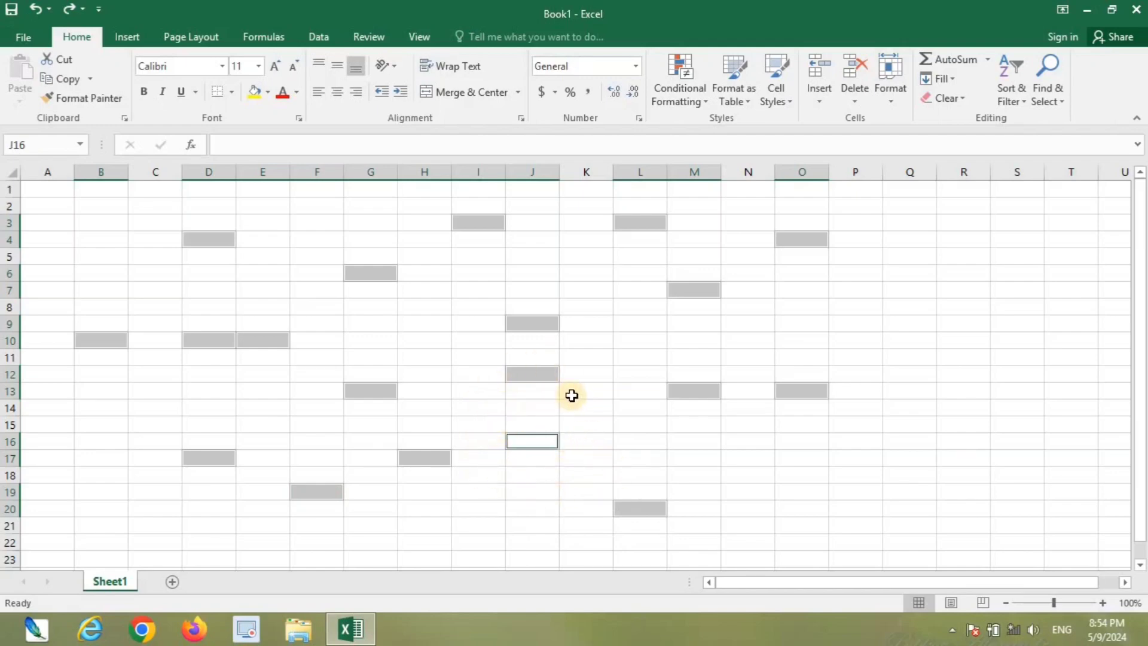
# Enter the sample first name into all selected non-adjacent cells at once and deselect them.
pyautogui.write('Ram')
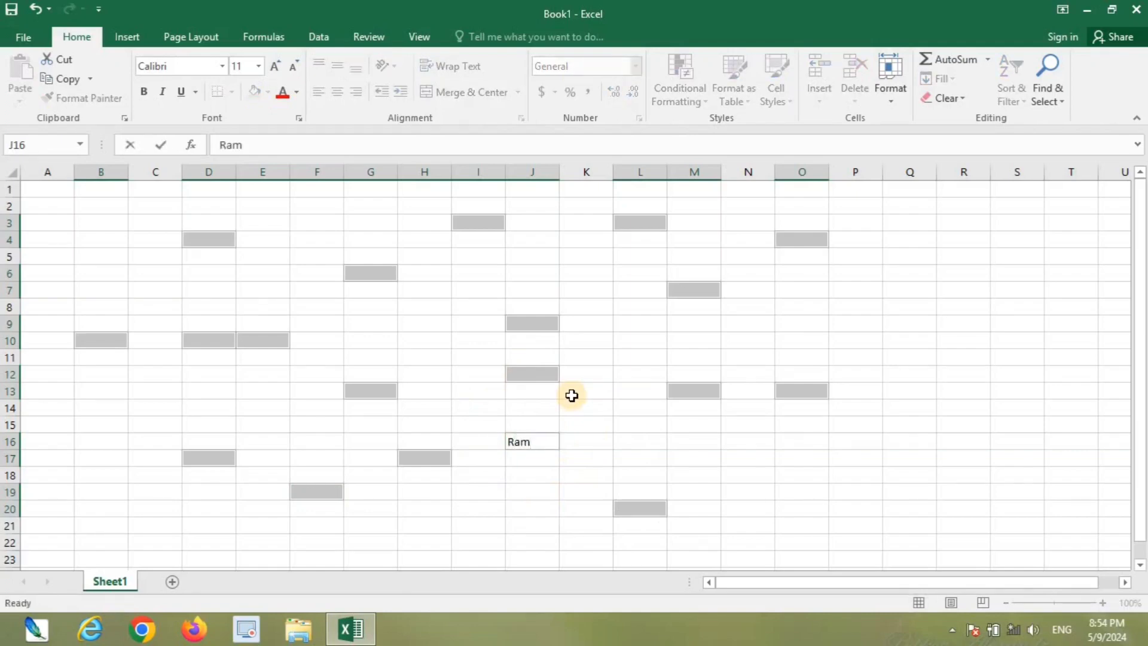
pyautogui.hotkey('ctrl', 'Return')
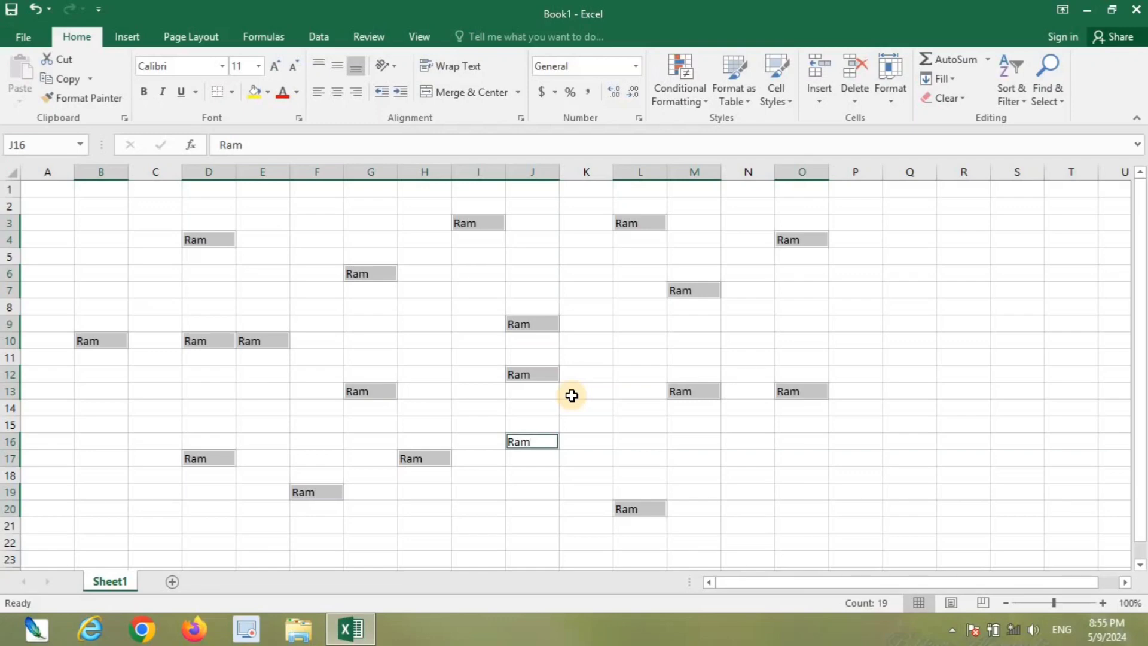
pyautogui.click(293, 256)
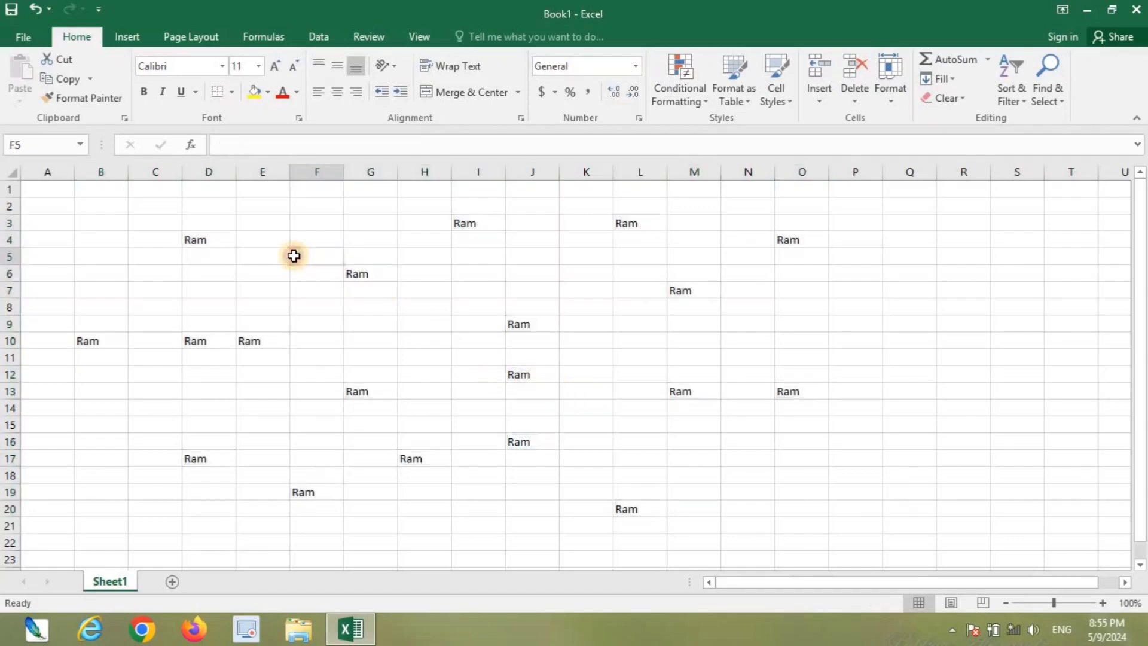
# Select the range B2:O21 and delete its contents.
pyautogui.moveTo(79, 206); pyautogui.dragTo(801, 525)
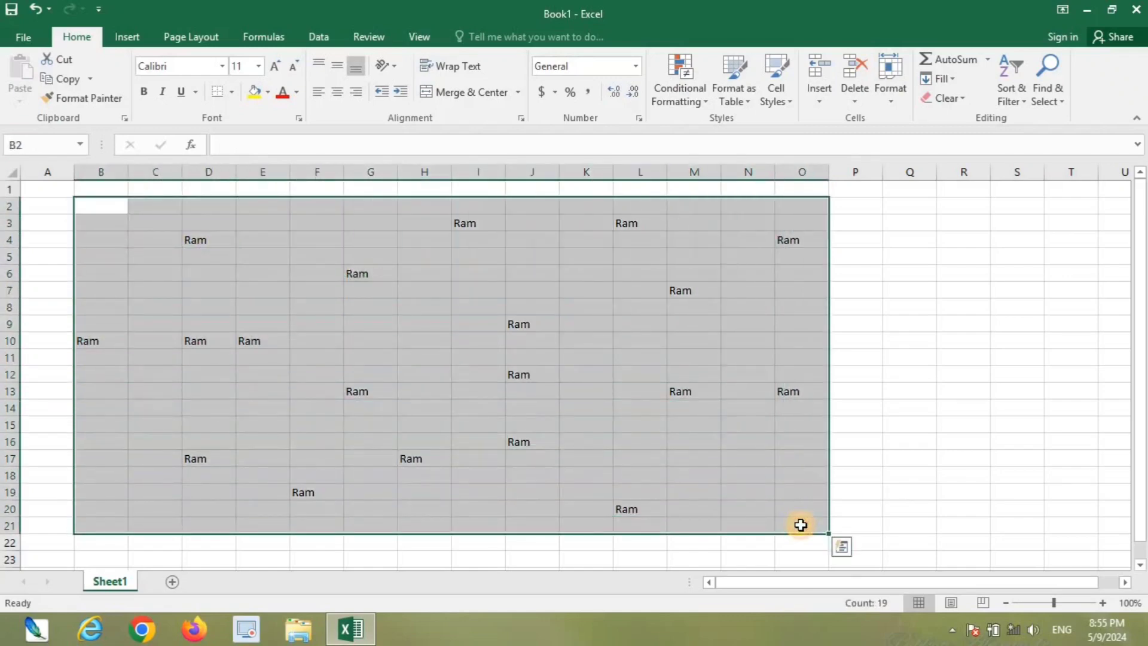
pyautogui.press('Delete')
pyautogui.click(186, 241)
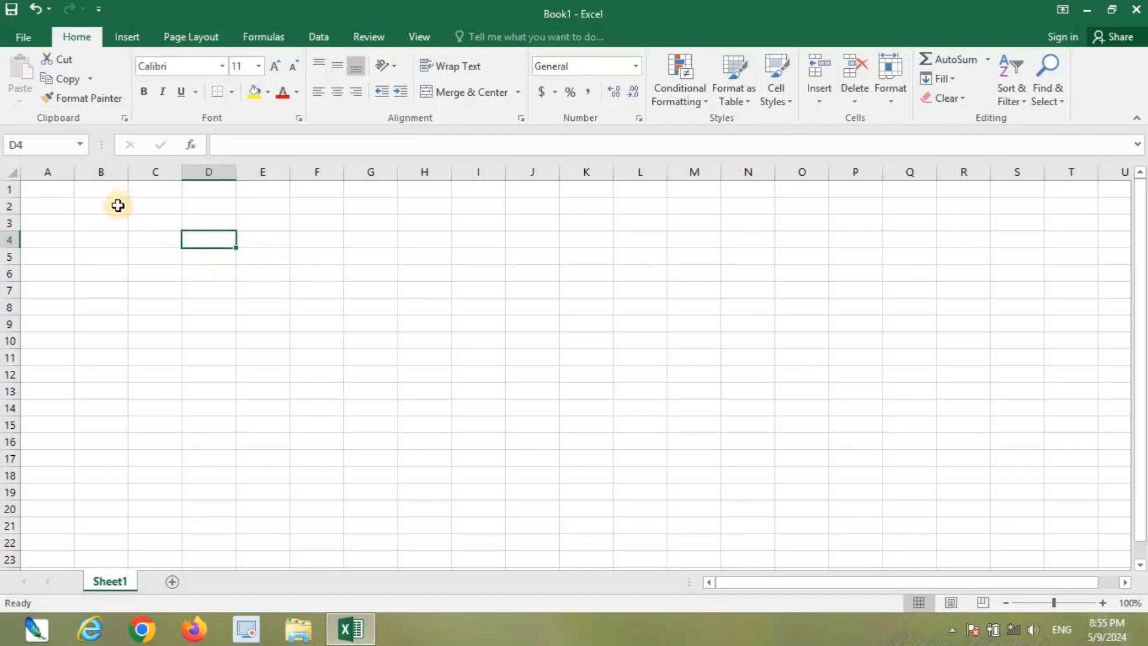
# Enter 1 in cell B2 and copy it down the column to B18.
pyautogui.click(117, 206)
pyautogui.write('1')
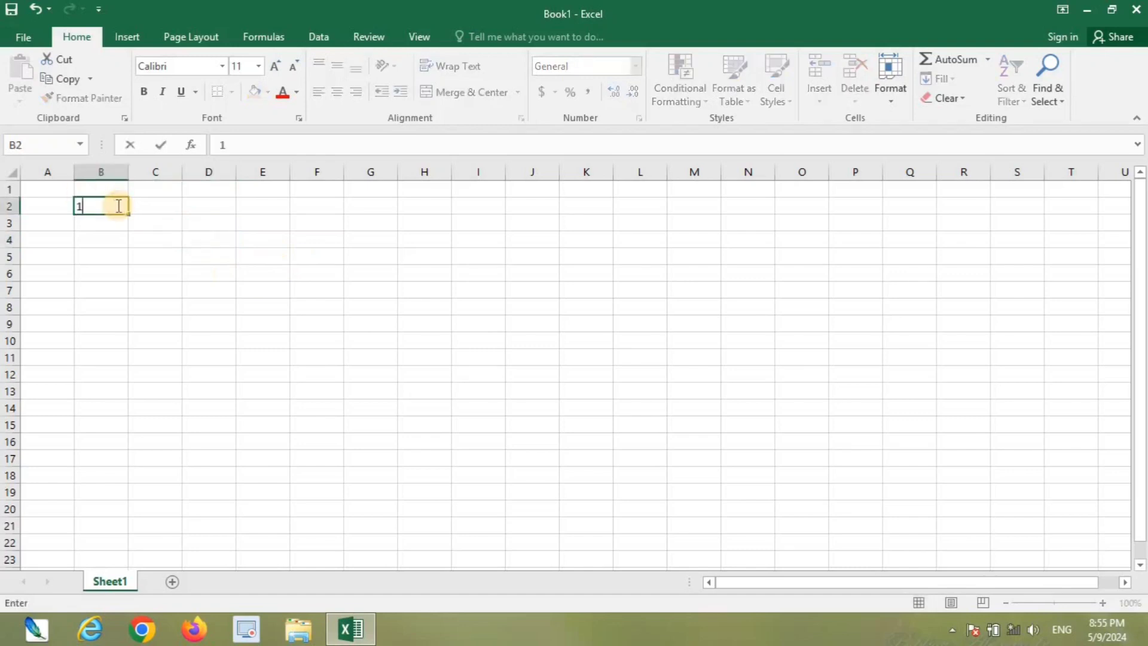
pyautogui.press('Return')
pyautogui.click(106, 207)
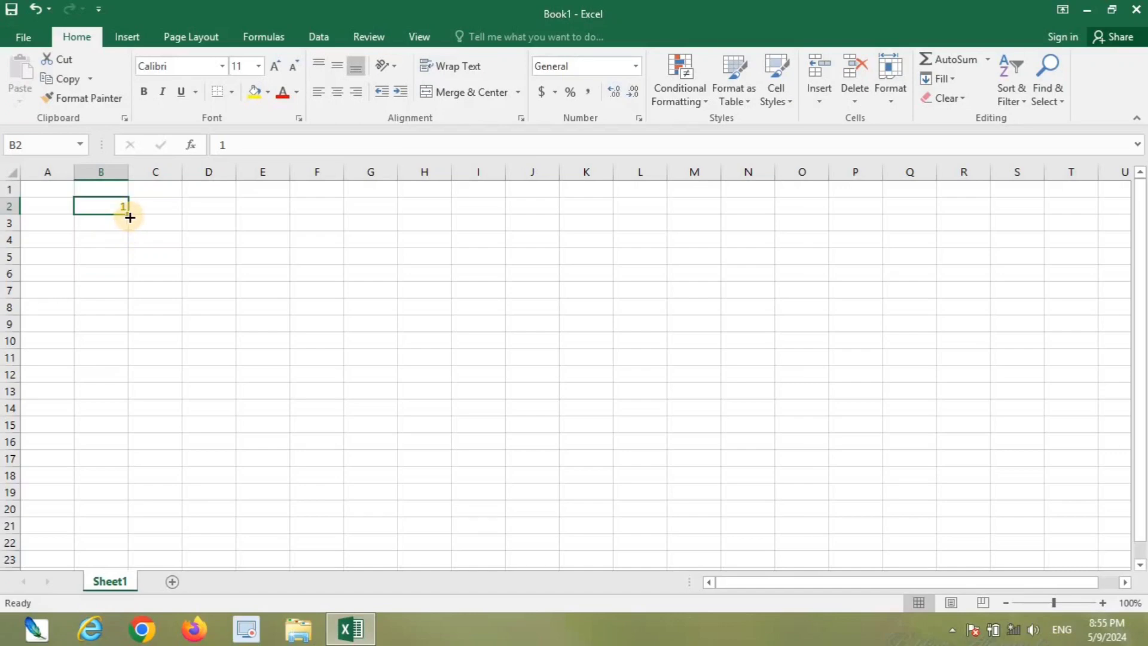
pyautogui.moveTo(130, 218); pyautogui.dragTo(108, 477)
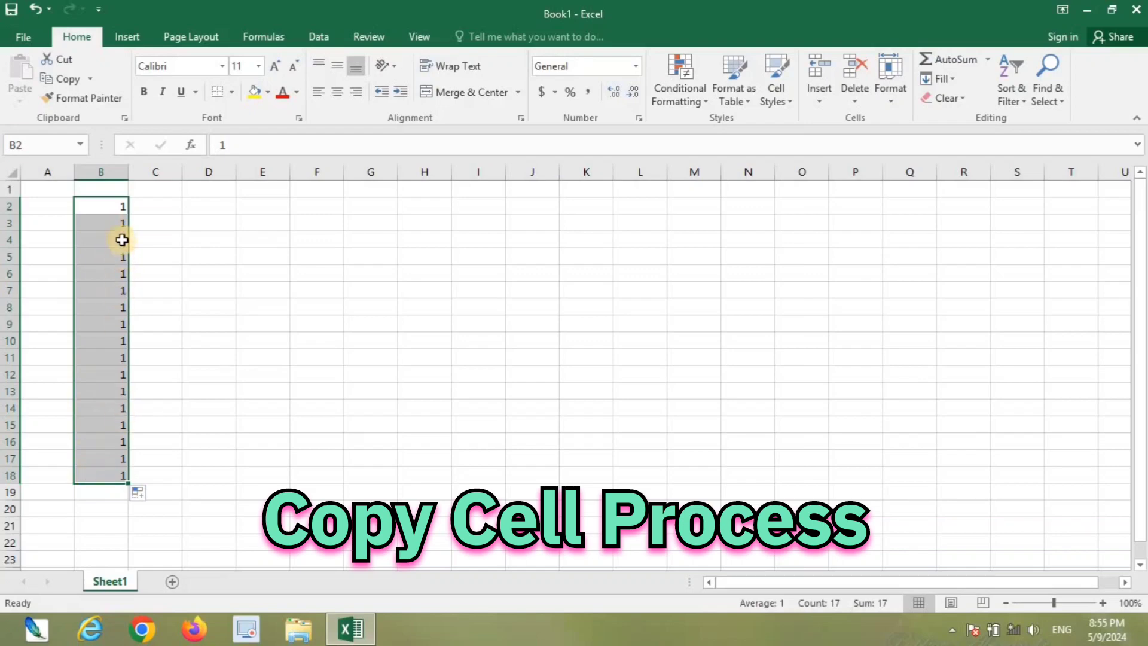
# Enter 1 in C2 and 2 in C3, and extend the pair as a number series down to C18.
pyautogui.click(163, 206)
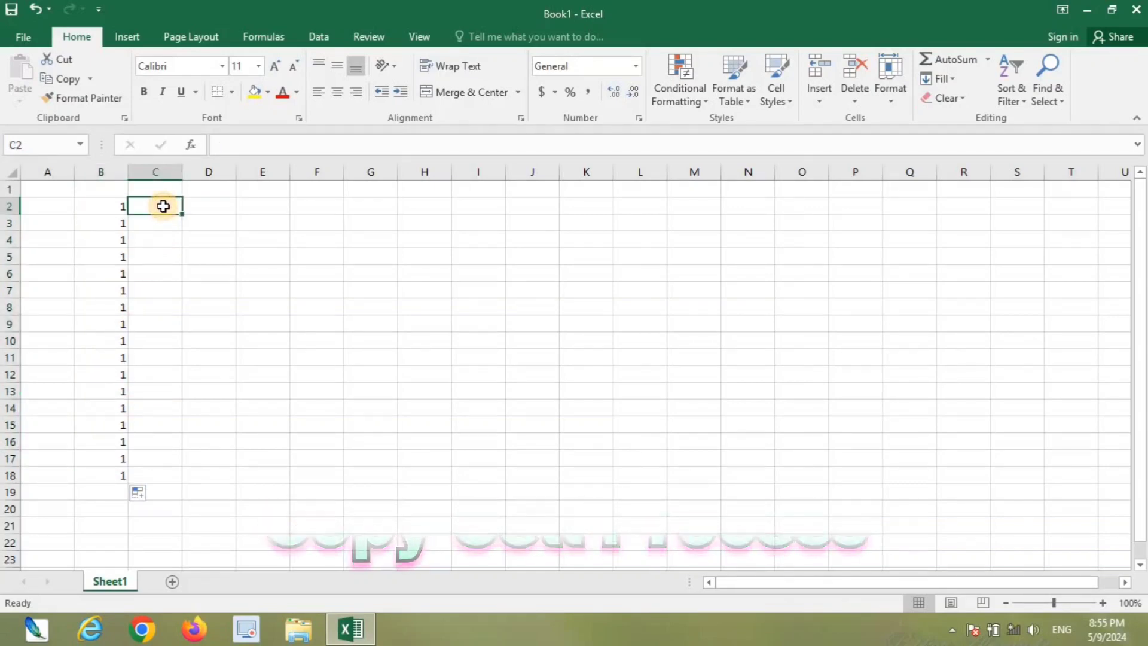
pyautogui.write('1')
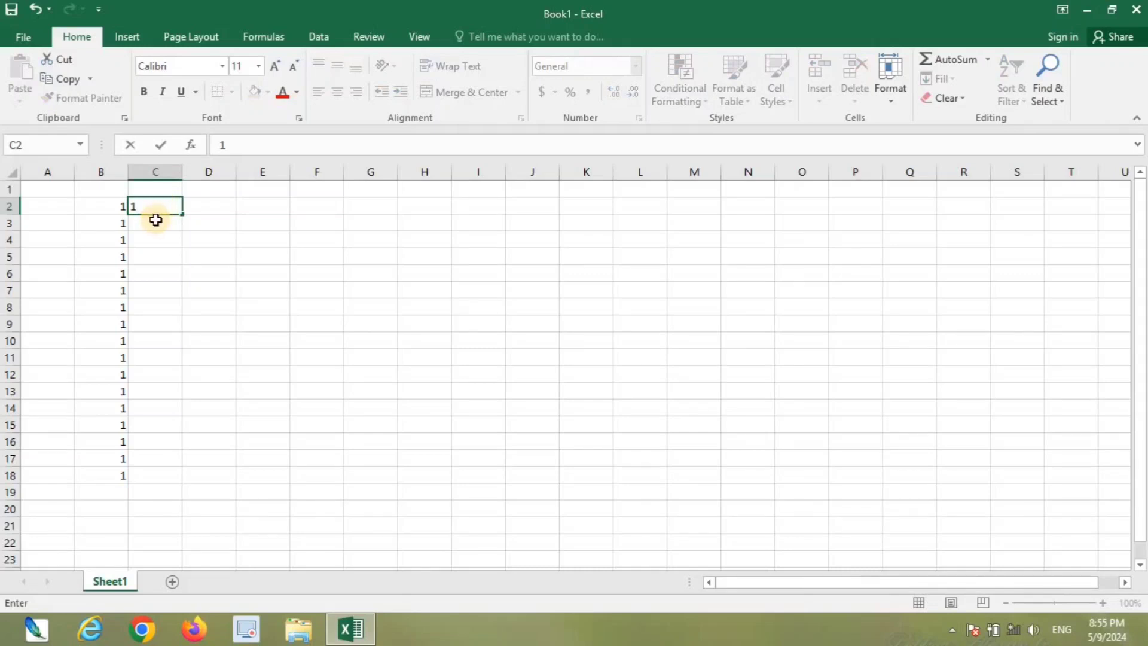
pyautogui.press('Return')
pyautogui.write('2')
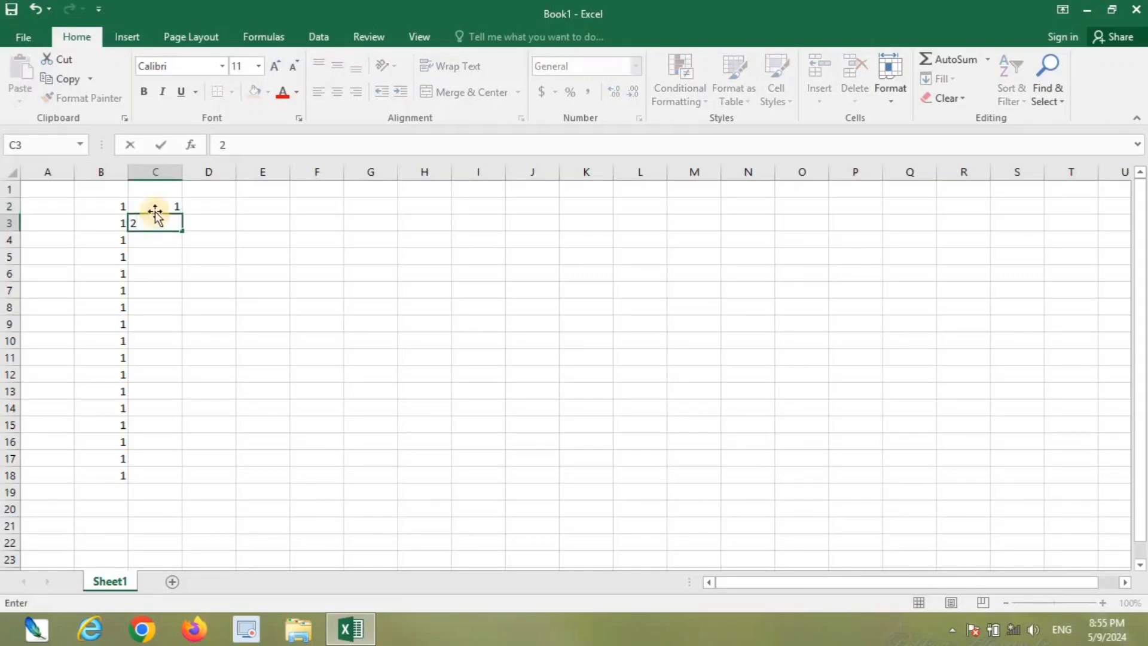
pyautogui.click(154, 206)
pyautogui.moveTo(155, 206); pyautogui.dragTo(154, 221)
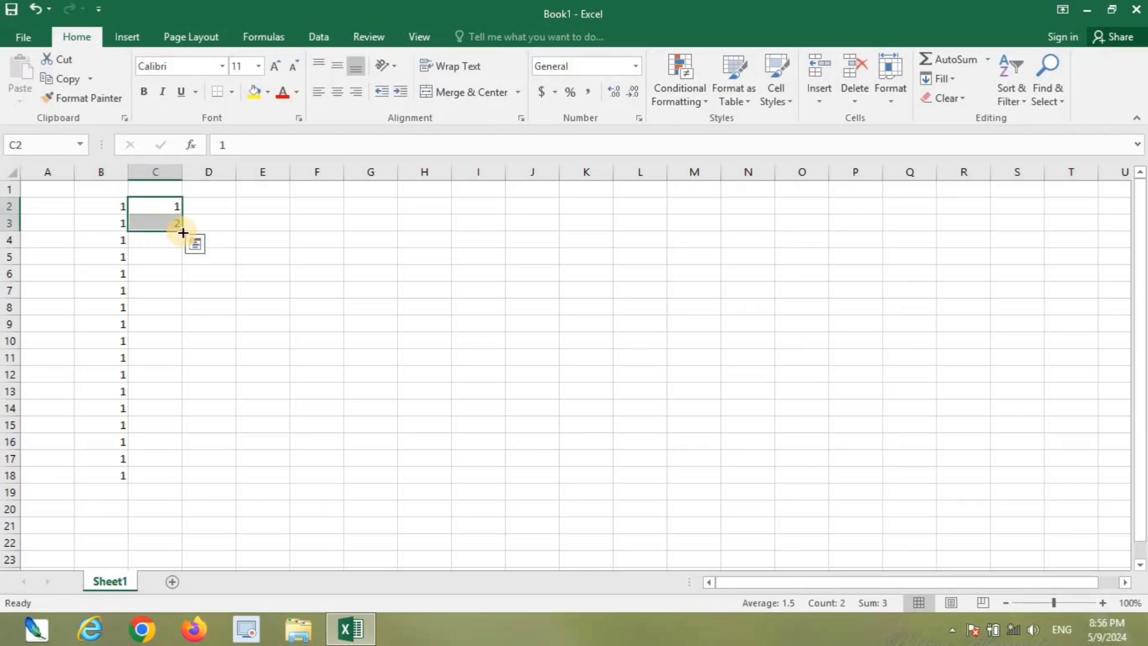
pyautogui.moveTo(183, 233); pyautogui.dragTo(179, 480)
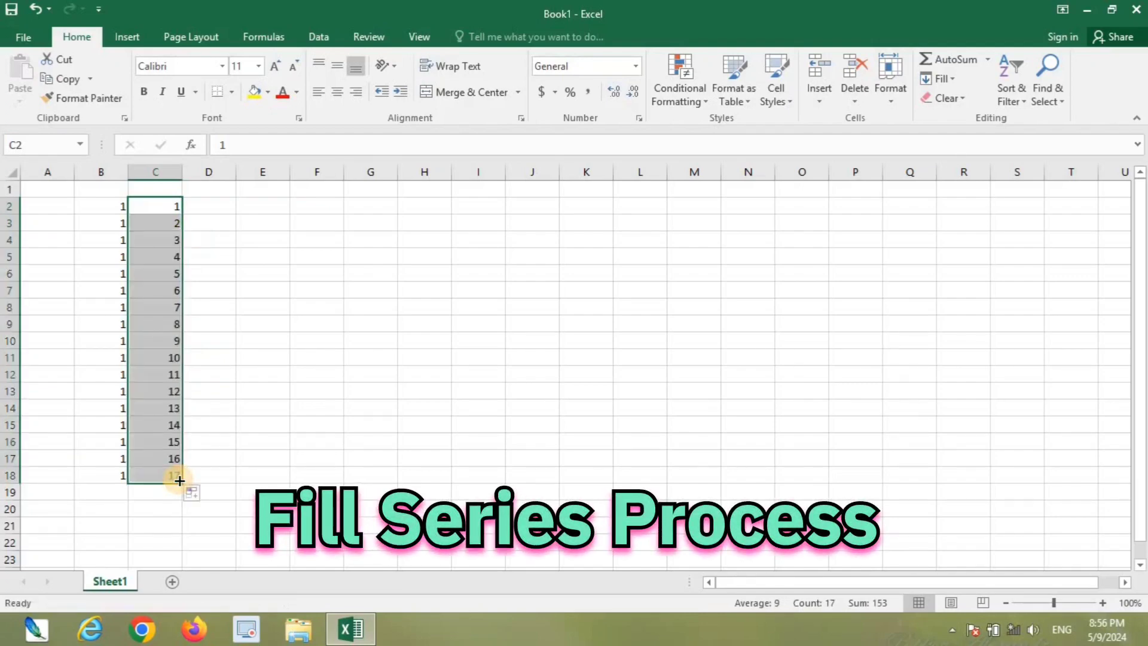
# Enter 1 in cell E2 and fill an increasing series from that single cell down to E18.
pyautogui.click(249, 205)
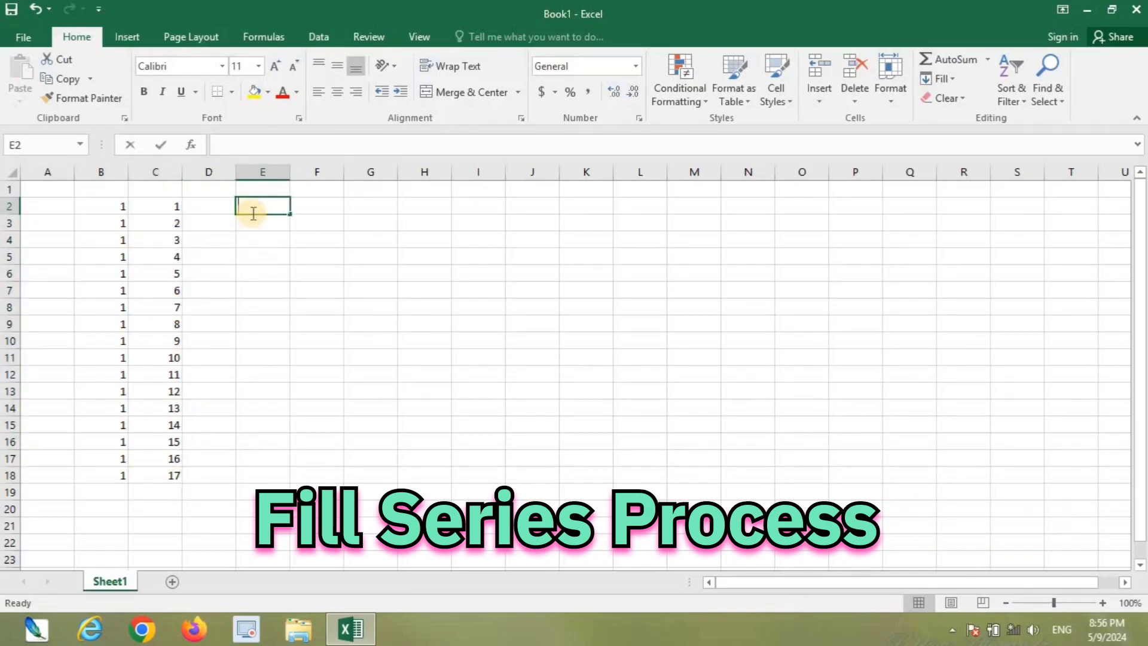
pyautogui.write('1')
pyautogui.press('Return')
pyautogui.click(278, 205)
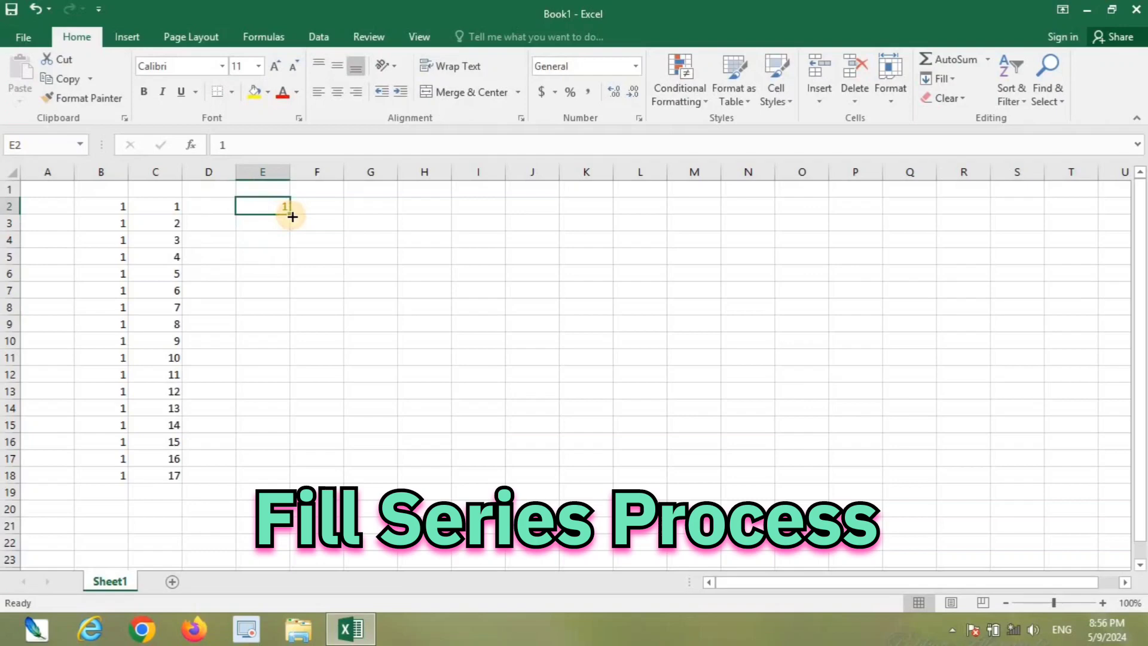
pyautogui.moveTo(292, 216); pyautogui.dragTo(277, 477)
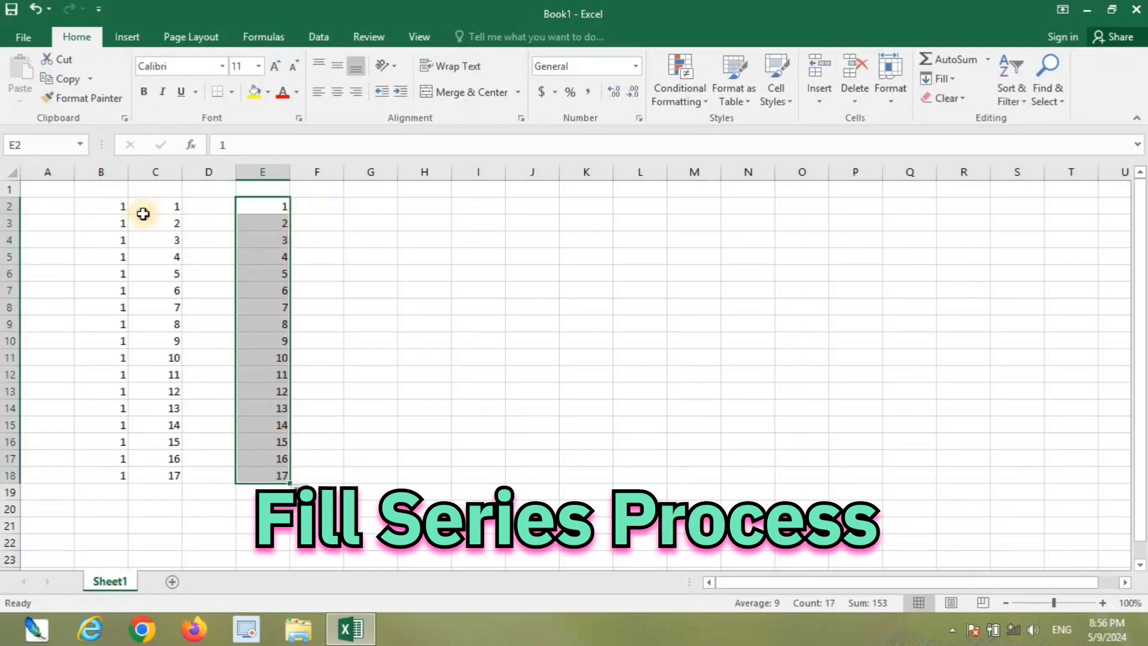
# Select the range B2:E18 and delete the filled numbers.
pyautogui.moveTo(141, 212); pyautogui.dragTo(269, 469)
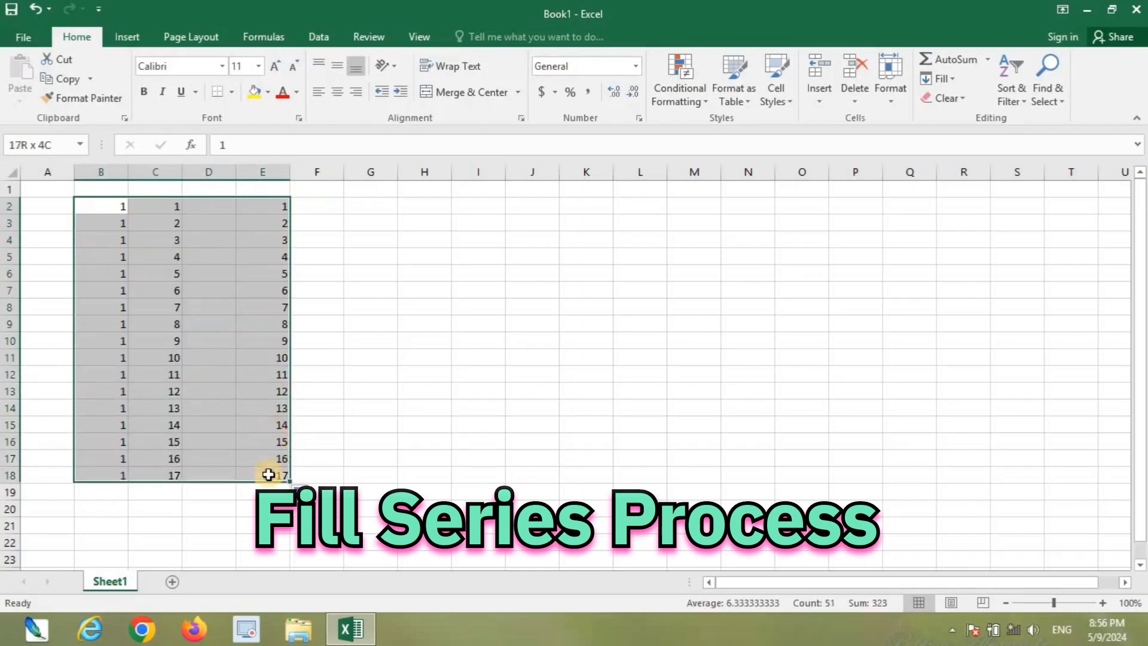
pyautogui.press('Delete')
pyautogui.click(199, 211)
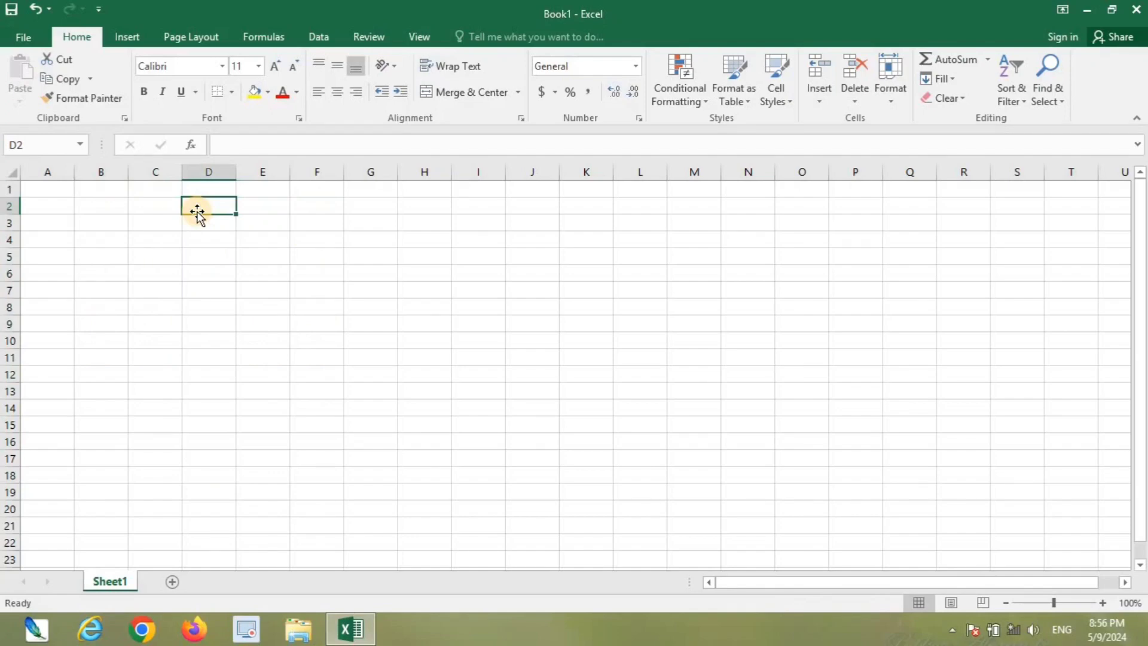
# Enter 2 in cell B2 and 4 in cell B3 as the starting values of a series.
pyautogui.click(114, 208)
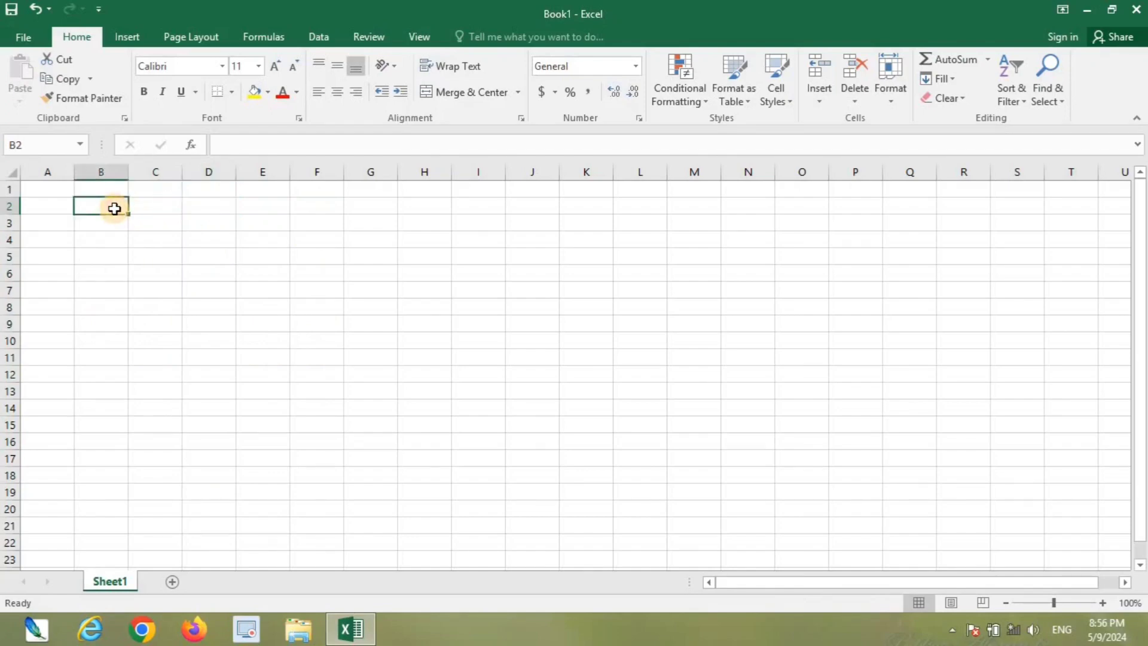
pyautogui.write('2')
pyautogui.click(103, 220)
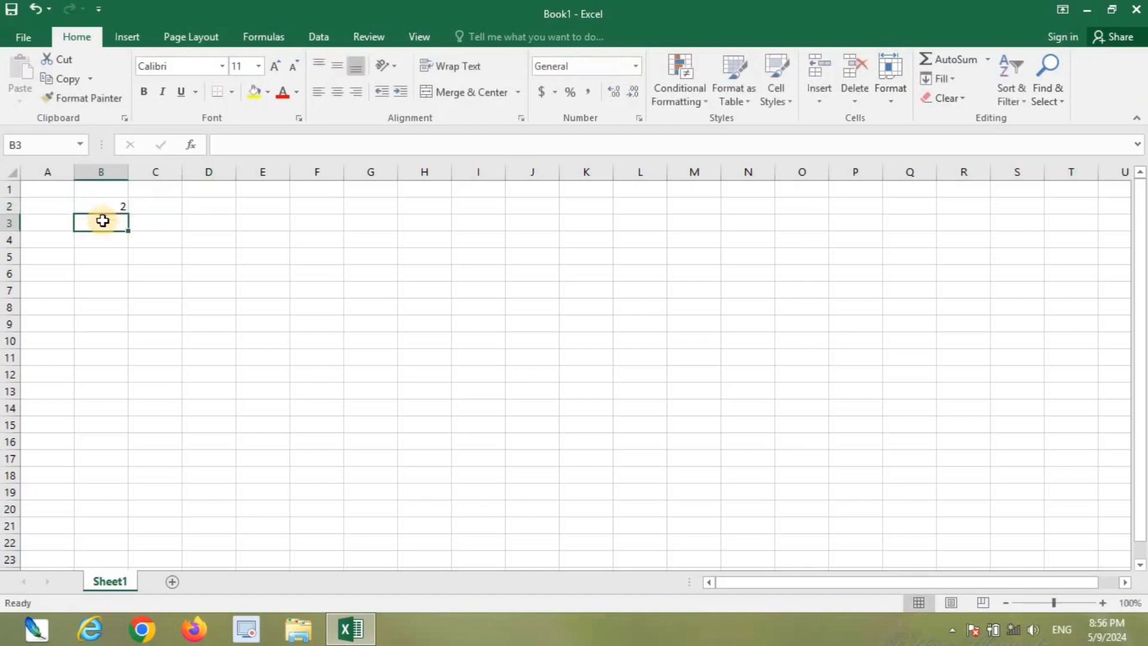
pyautogui.write('4')
pyautogui.click(119, 210)
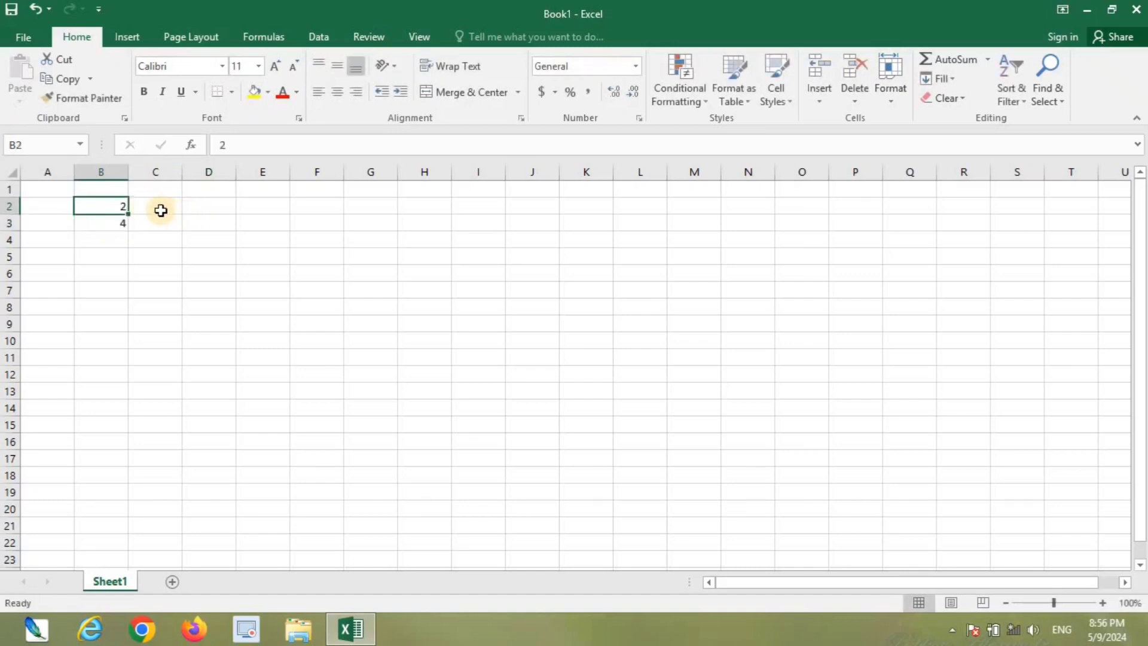
# Enter 19 in cell C2 and 38 in cell C3 as the starting values of a second series.
pyautogui.click(161, 209)
pyautogui.write('19')
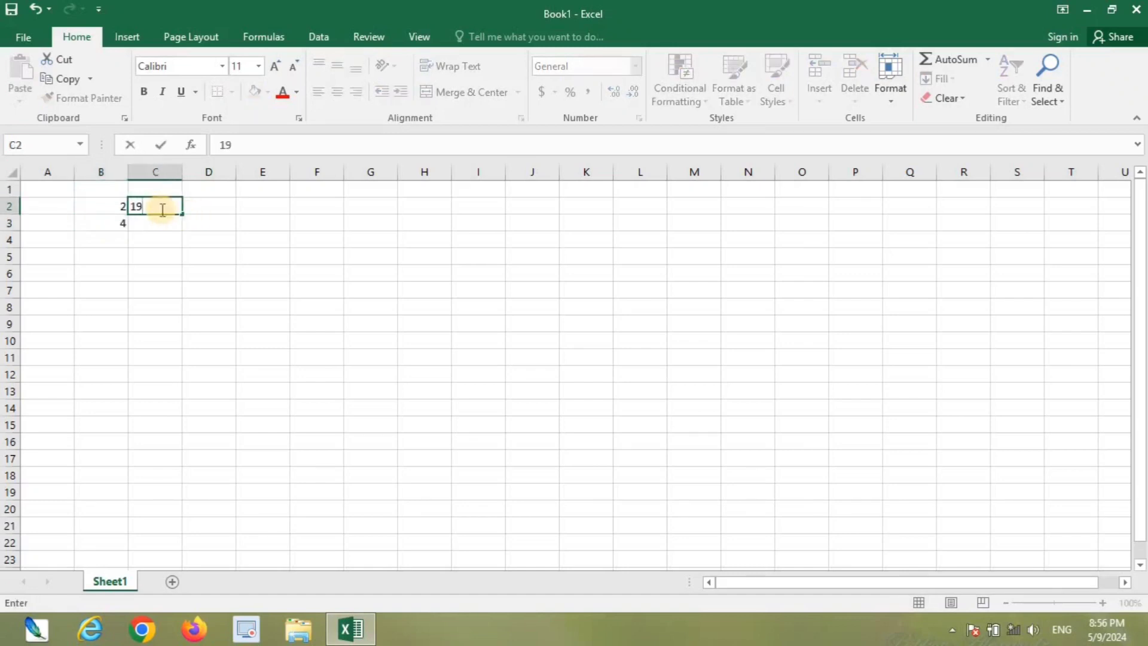
pyautogui.press('Return')
pyautogui.write('3')
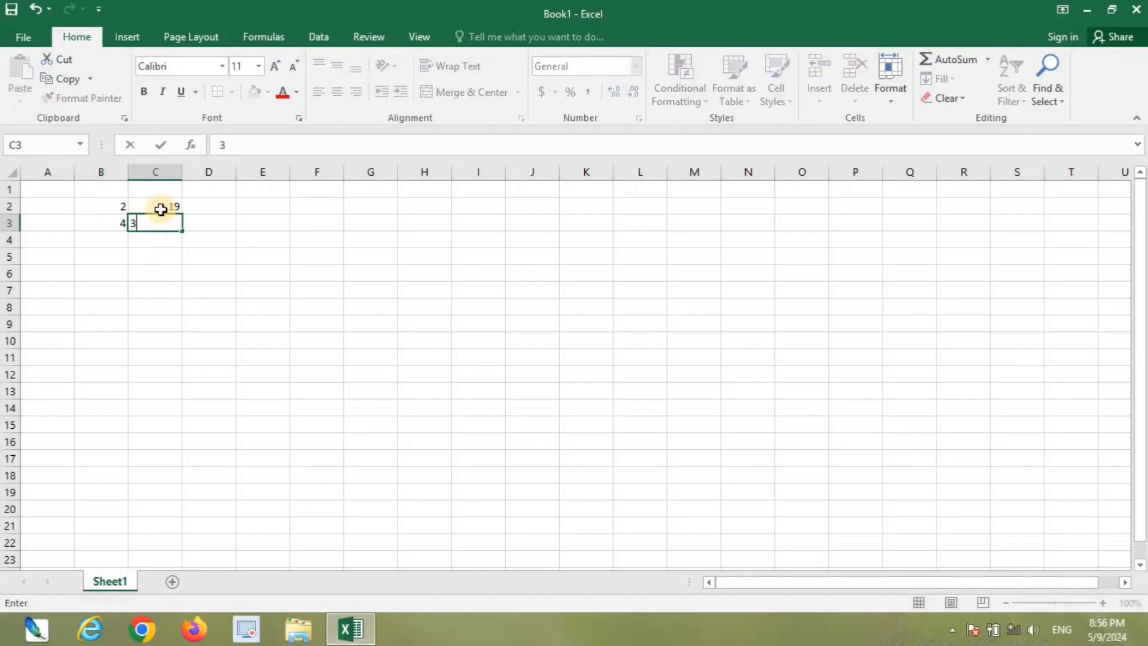
pyautogui.write('8')
# Enter 29 in cell D2 and 19 in cell D3 as the starting values of a decreasing series.
pyautogui.click(220, 206)
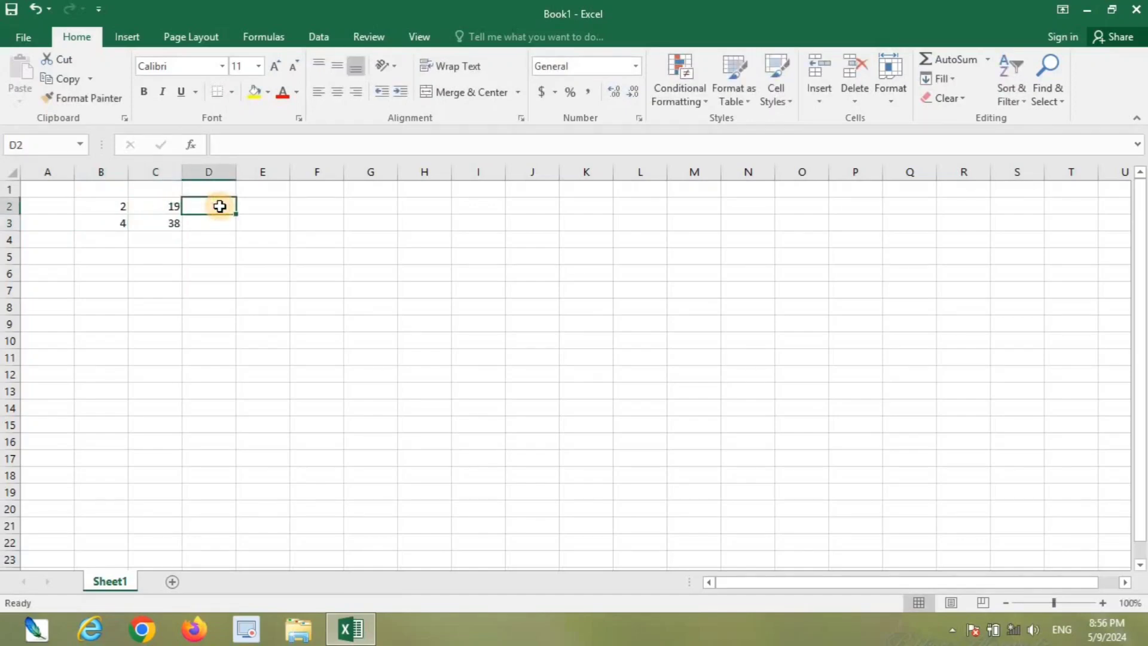
pyautogui.write('29')
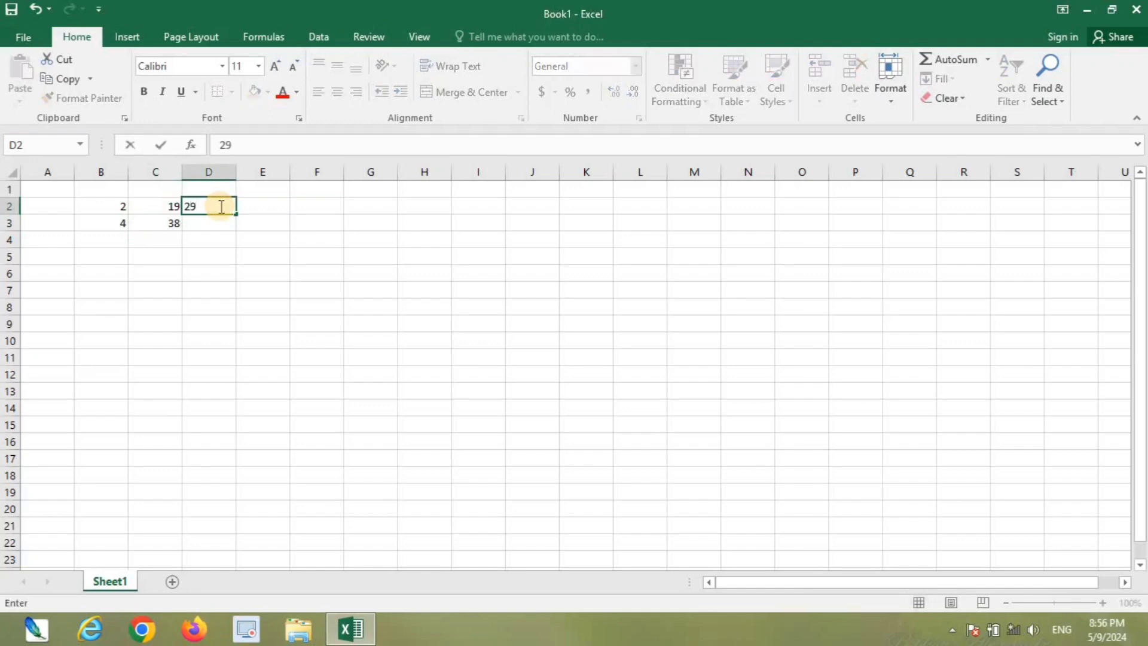
pyautogui.press('Return')
pyautogui.write('1')
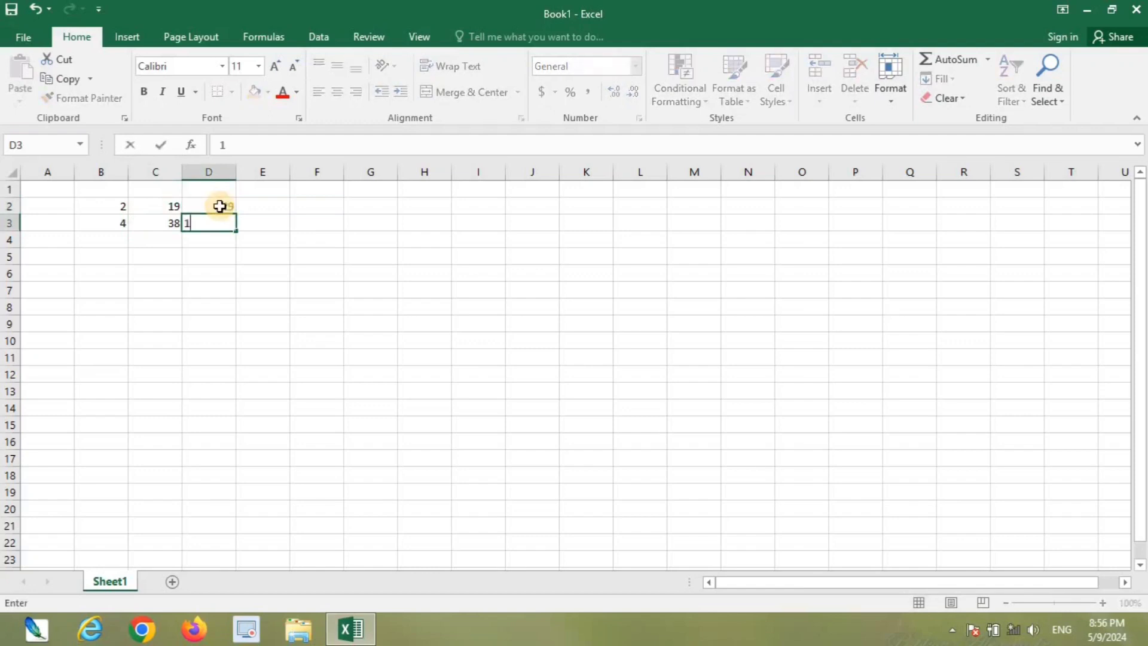
pyautogui.write('9')
pyautogui.press('Return')
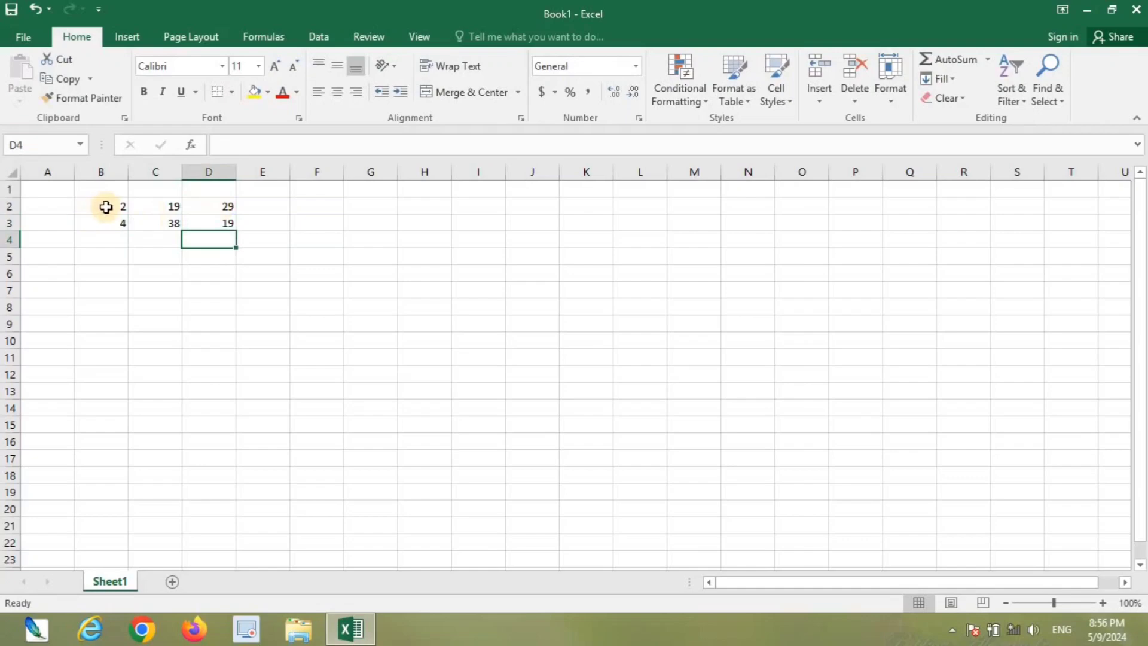
# Extend the starting pairs in columns B, C and D as number series down to row 11.
pyautogui.moveTo(99, 207); pyautogui.dragTo(124, 363)
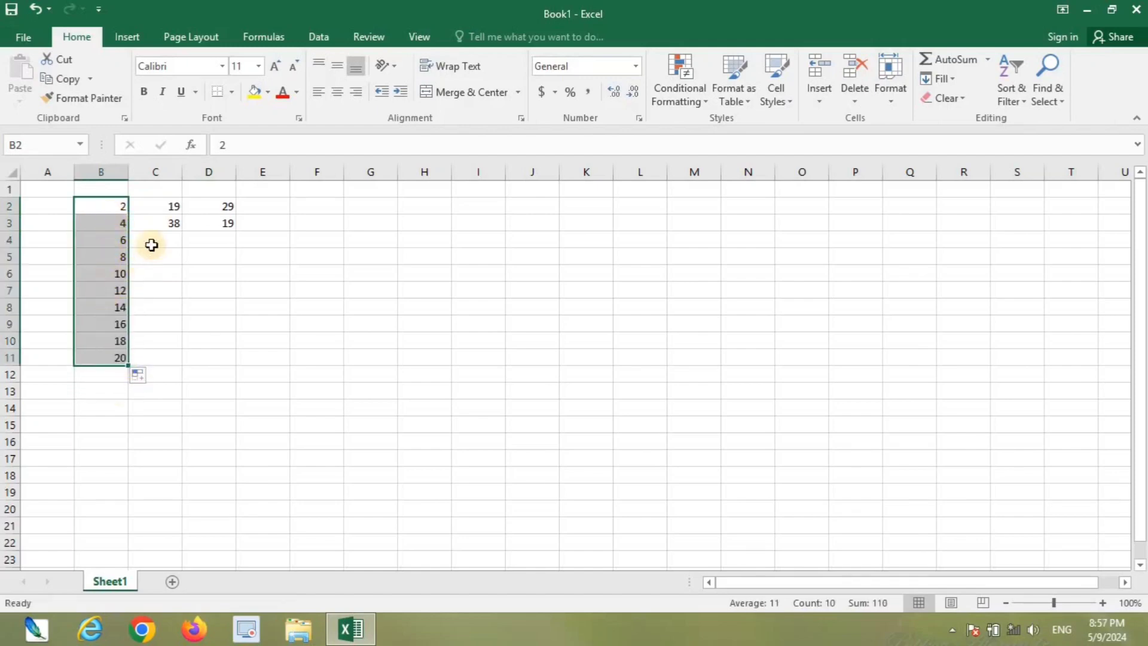
pyautogui.moveTo(158, 206); pyautogui.dragTo(185, 362)
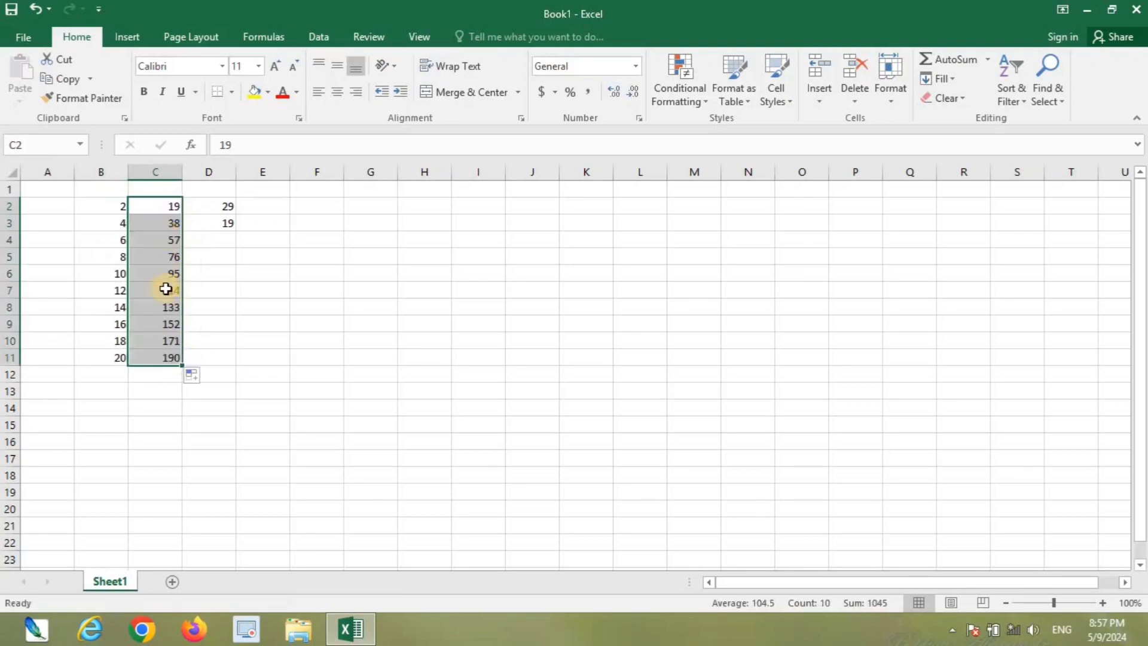
pyautogui.click(214, 207)
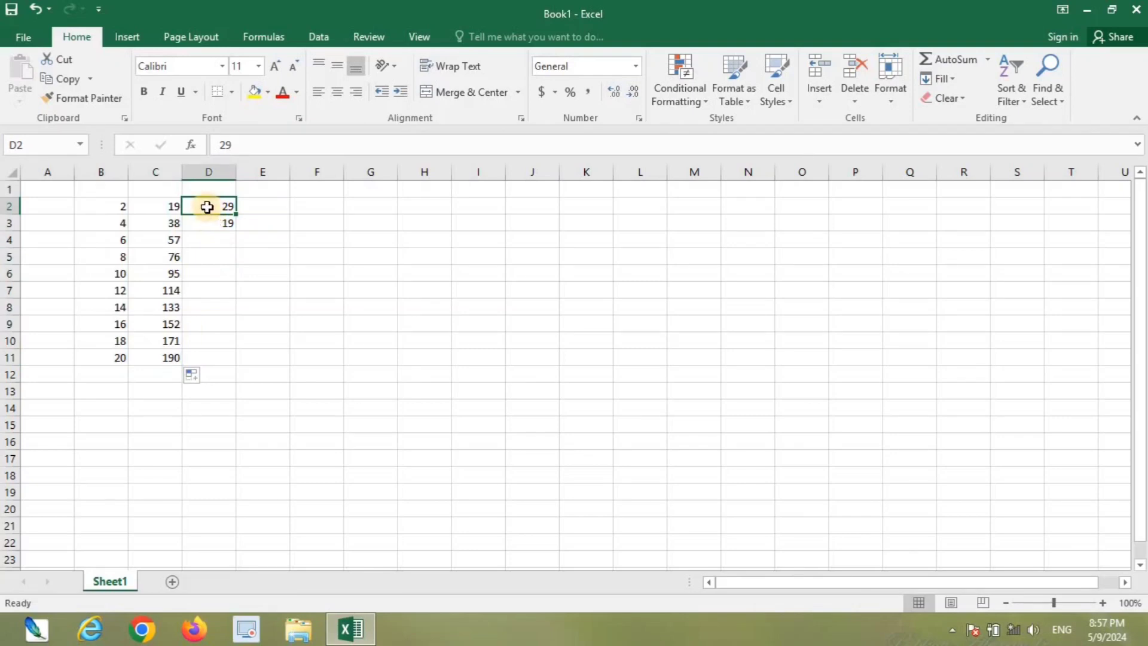
pyautogui.moveTo(207, 207); pyautogui.dragTo(220, 231)
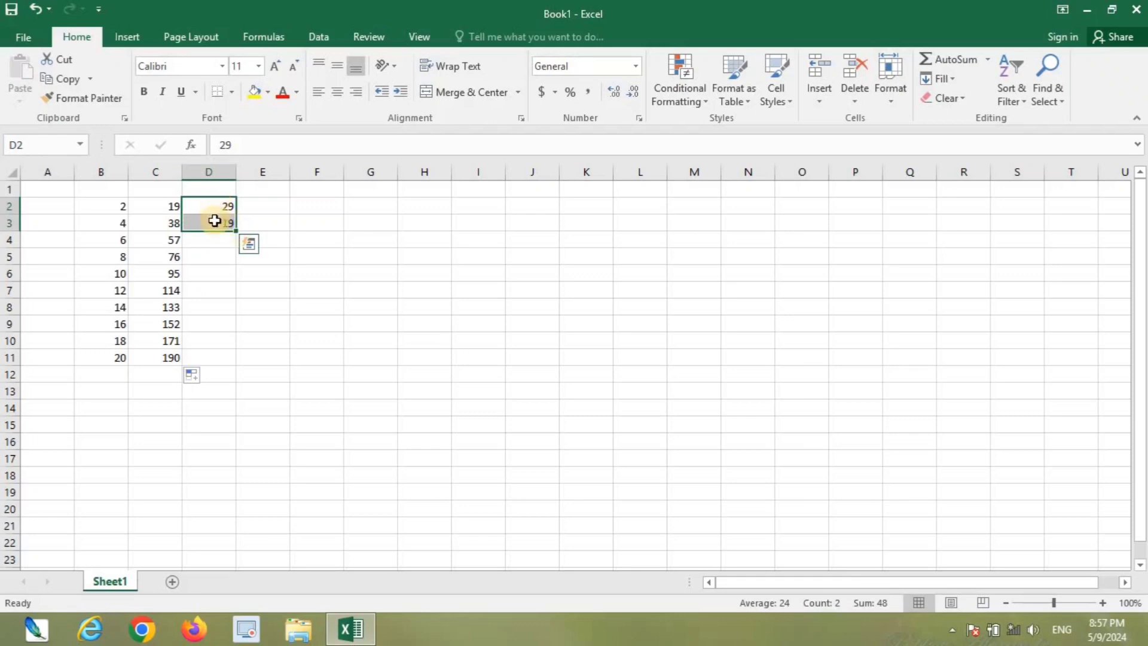
pyautogui.moveTo(236, 230); pyautogui.dragTo(227, 357)
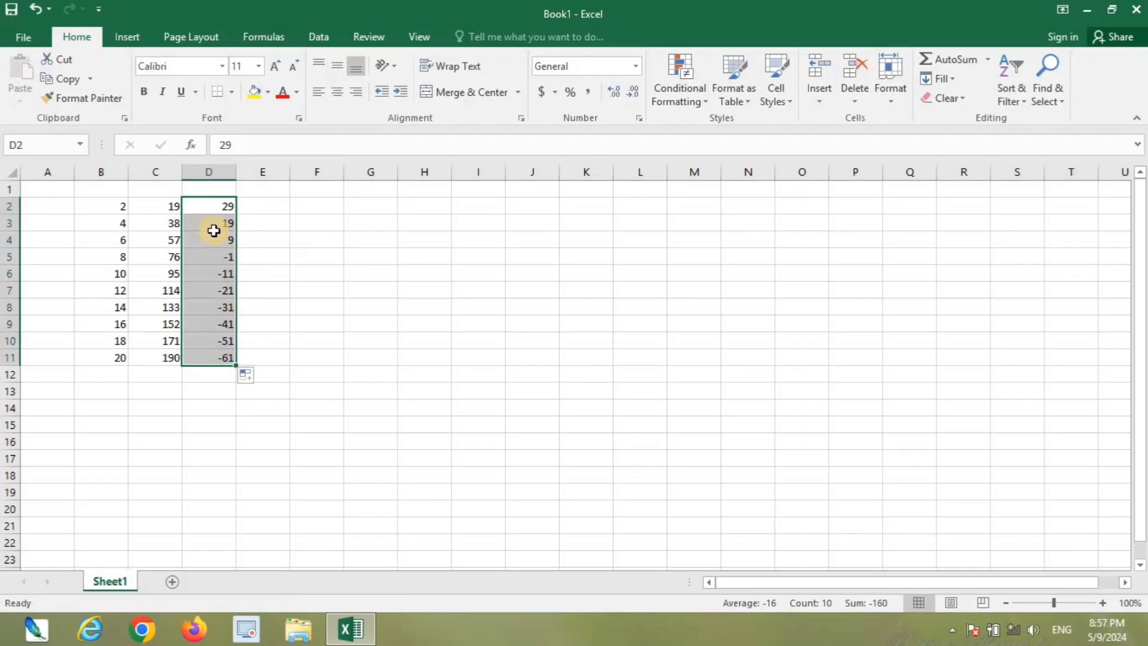
# Enter Sunday in cell F2, fill the weekday names down to F10, and widen column F to fit them.
pyautogui.click(309, 207)
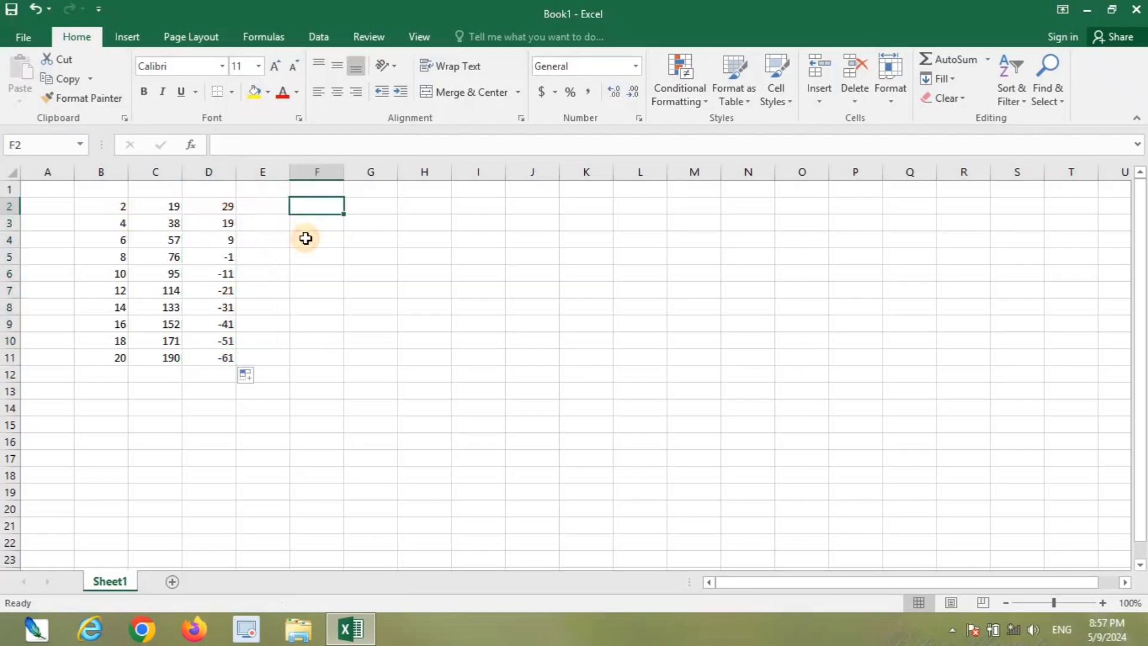
pyautogui.write('Sunday')
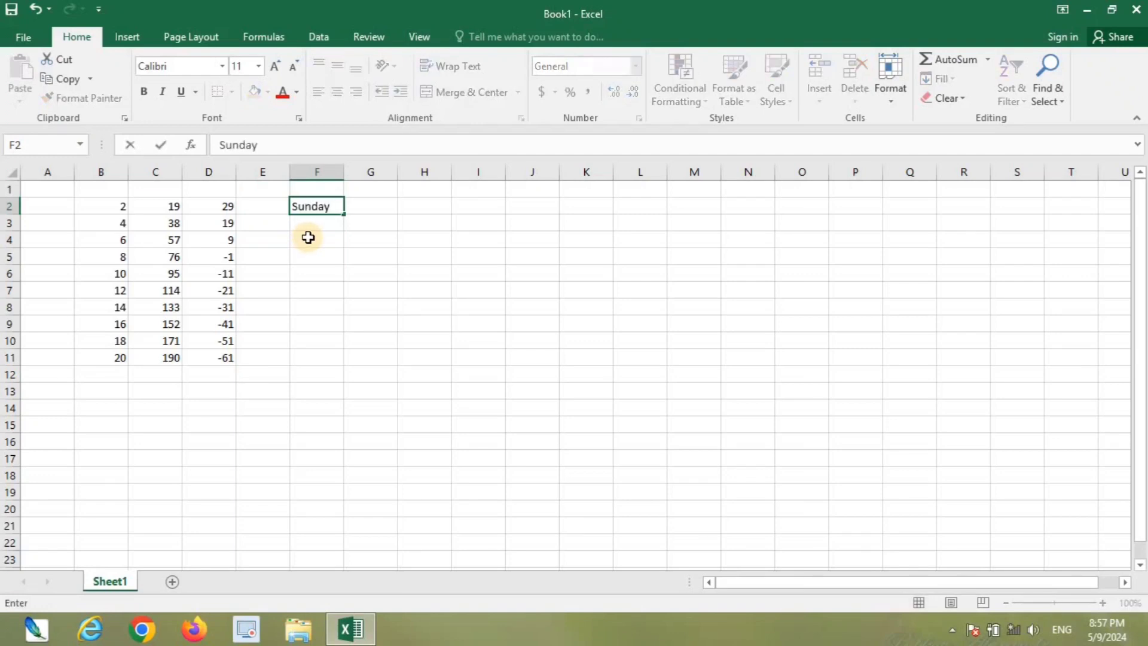
pyautogui.press('Return')
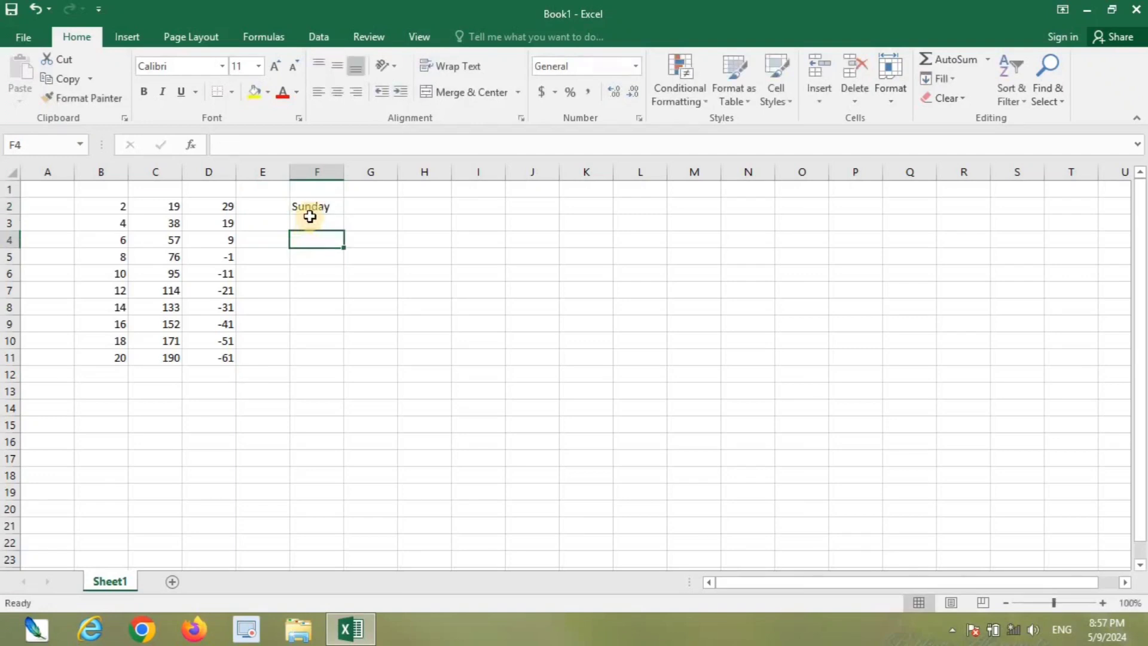
pyautogui.click(310, 206)
pyautogui.moveTo(347, 213); pyautogui.dragTo(339, 350)
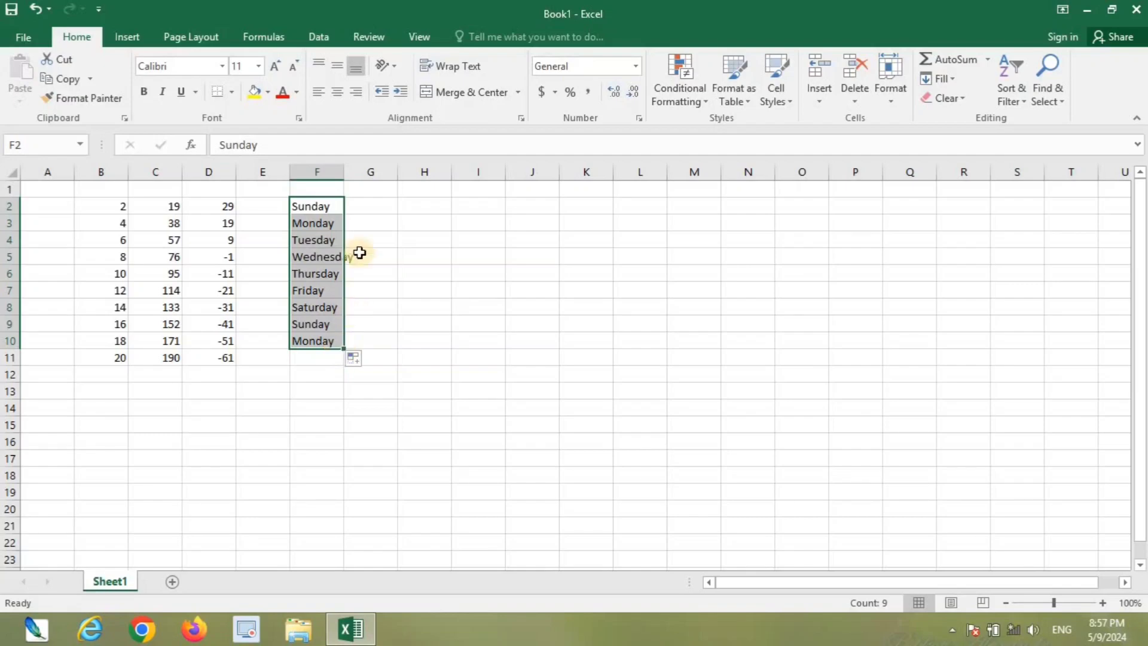
pyautogui.moveTo(343, 178); pyautogui.dragTo(372, 178)
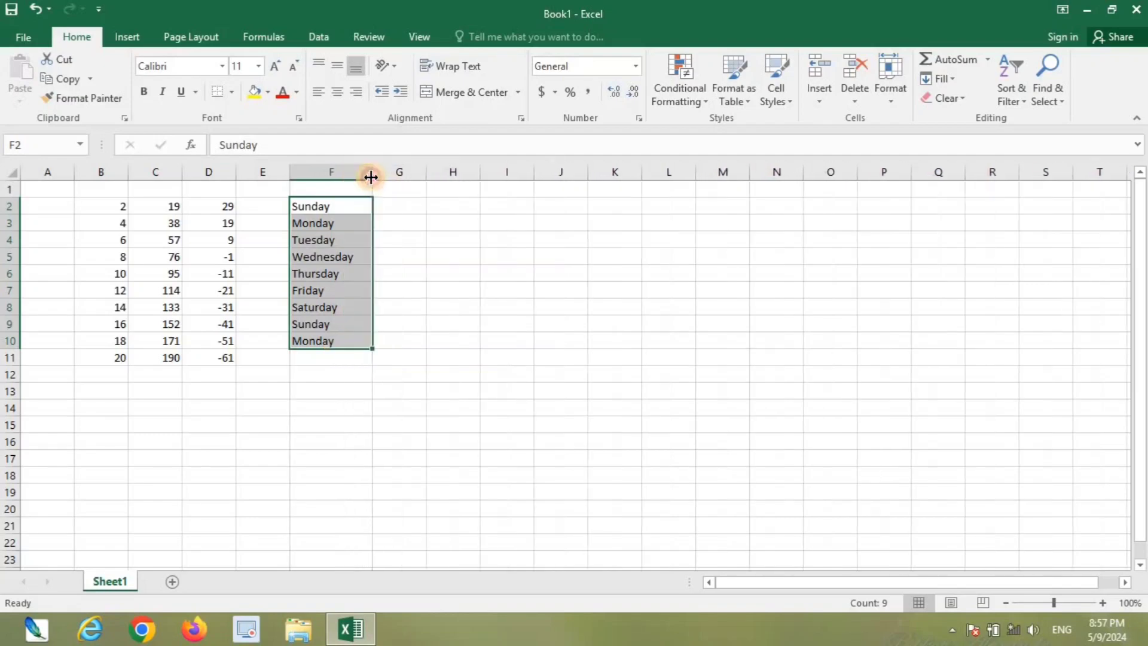
# Enter January in cell G2, fill the month names down to G18, and widen column G to fit them.
pyautogui.click(392, 209)
pyautogui.write('January')
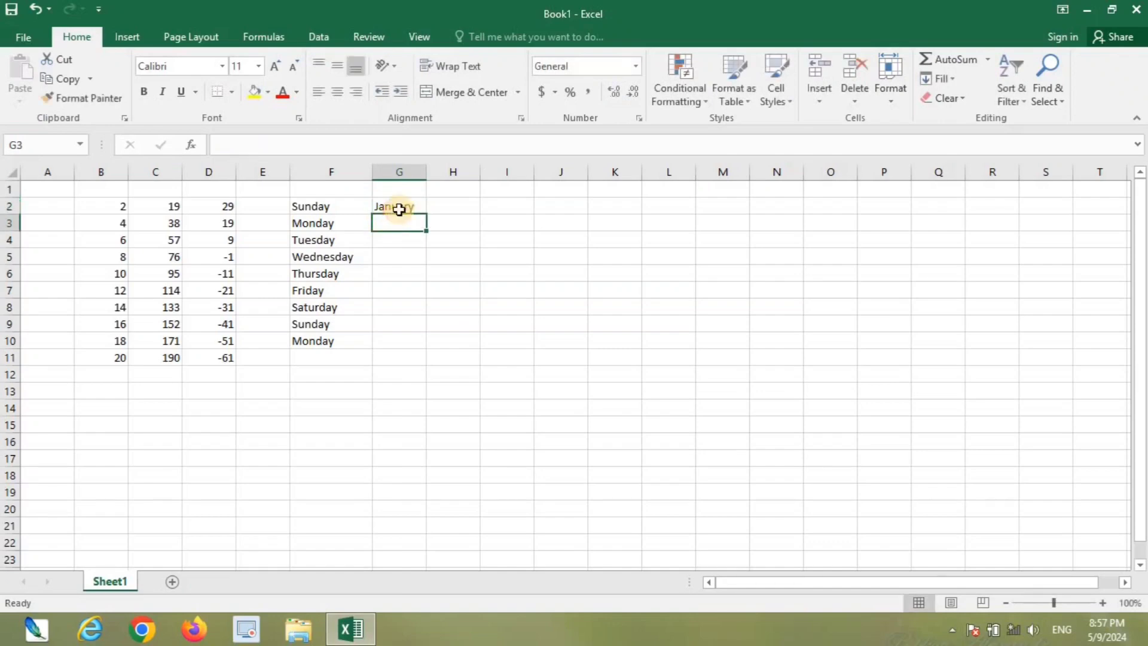
pyautogui.click(398, 207)
pyautogui.moveTo(427, 216); pyautogui.dragTo(421, 479)
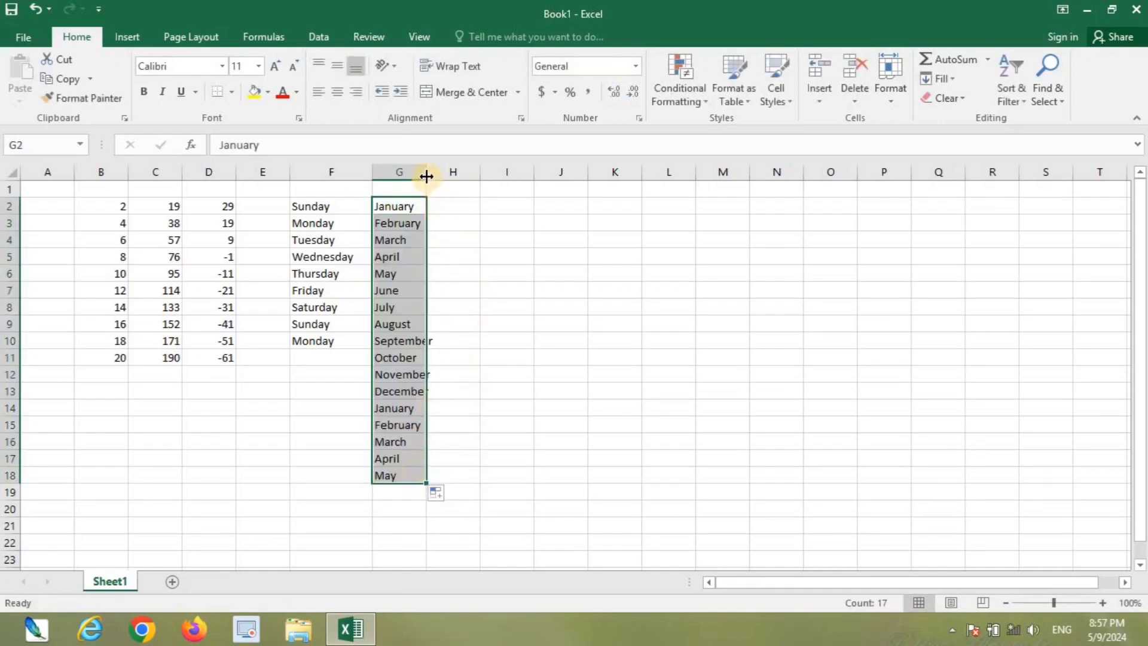
pyautogui.moveTo(427, 173); pyautogui.dragTo(444, 173)
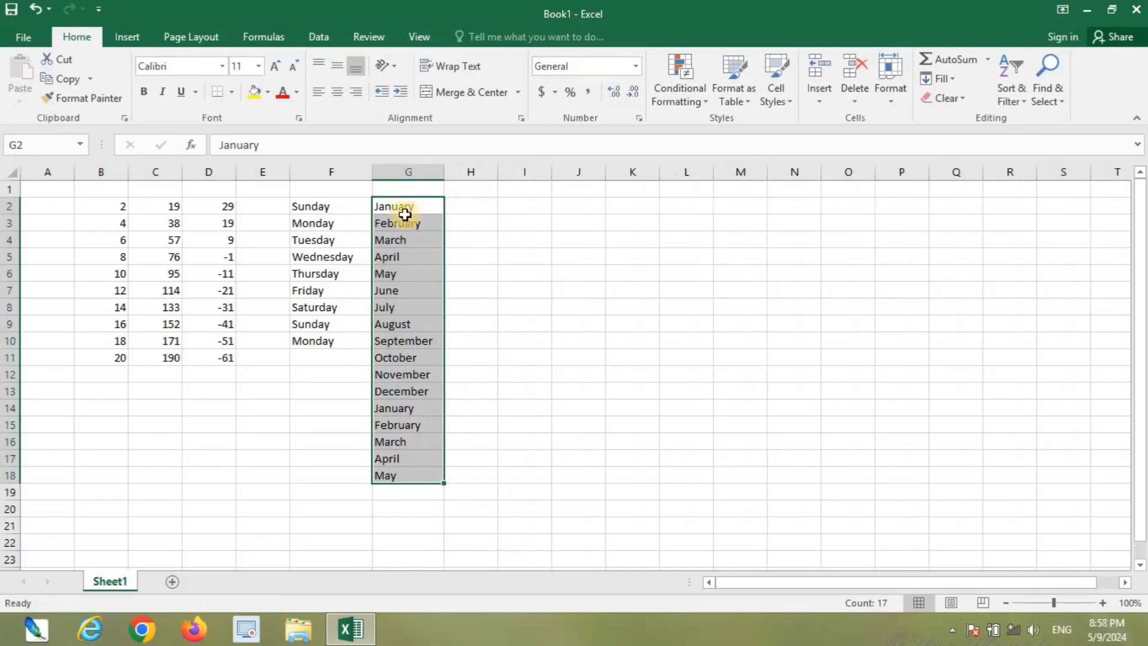
# Enter Jan in cell H2 and fill the abbreviated month names down to H18.
pyautogui.click(479, 207)
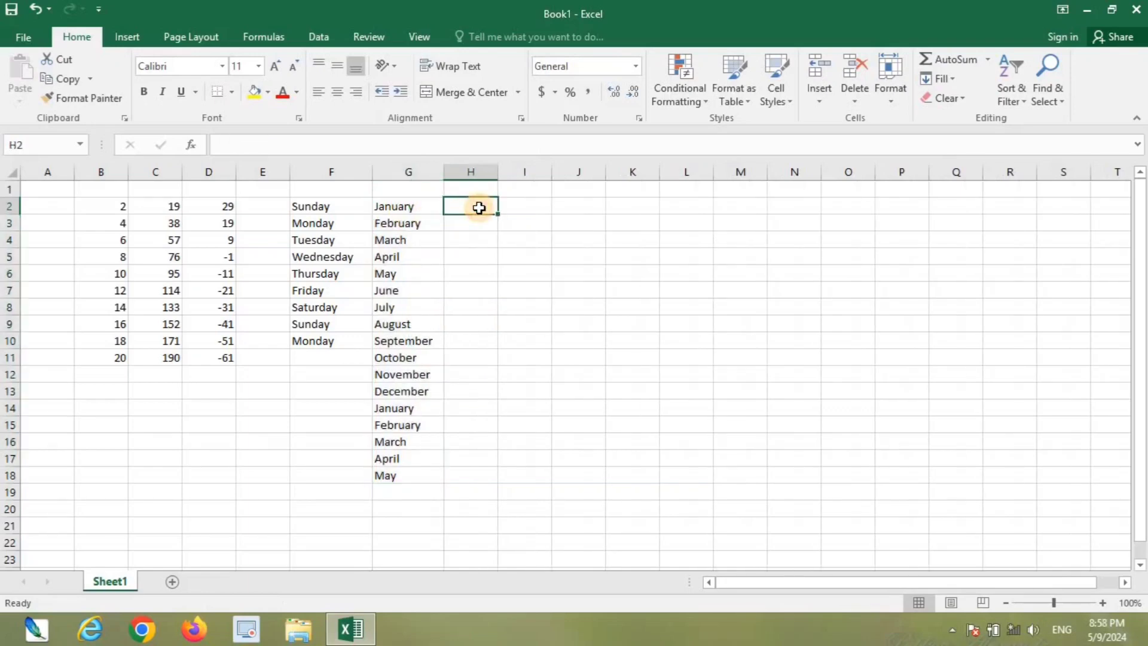
pyautogui.write('Jan')
pyautogui.press('Return')
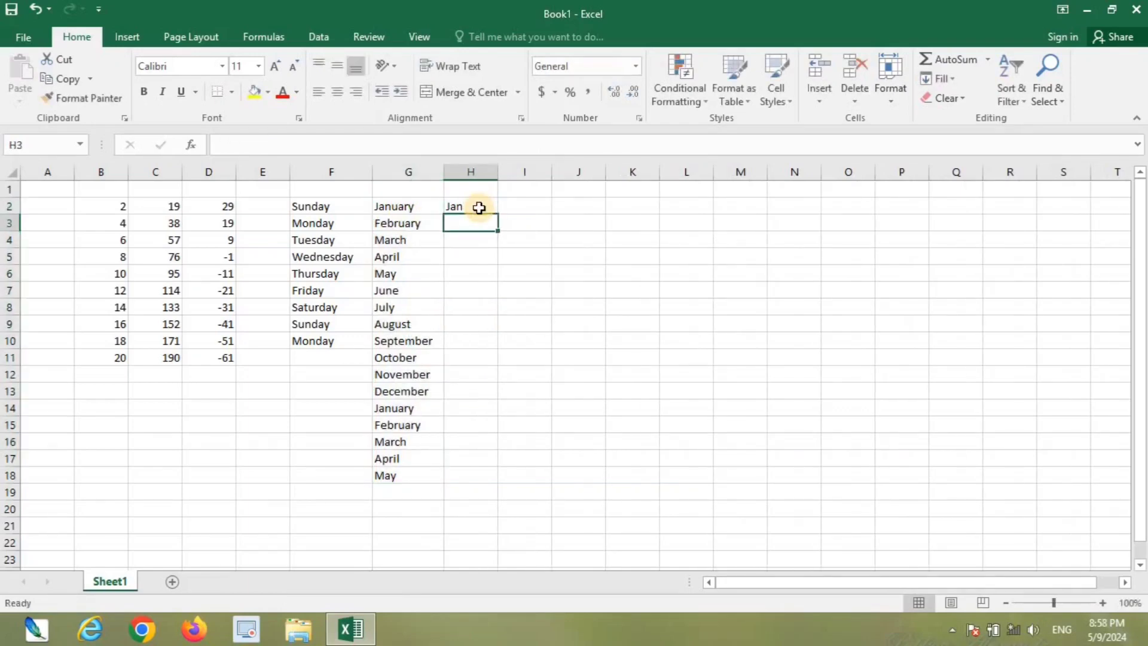
pyautogui.click(479, 207)
pyautogui.moveTo(499, 221); pyautogui.dragTo(483, 476)
# Enter Sun in cell I2 and fill the abbreviated weekday names down to I13.
pyautogui.click(530, 210)
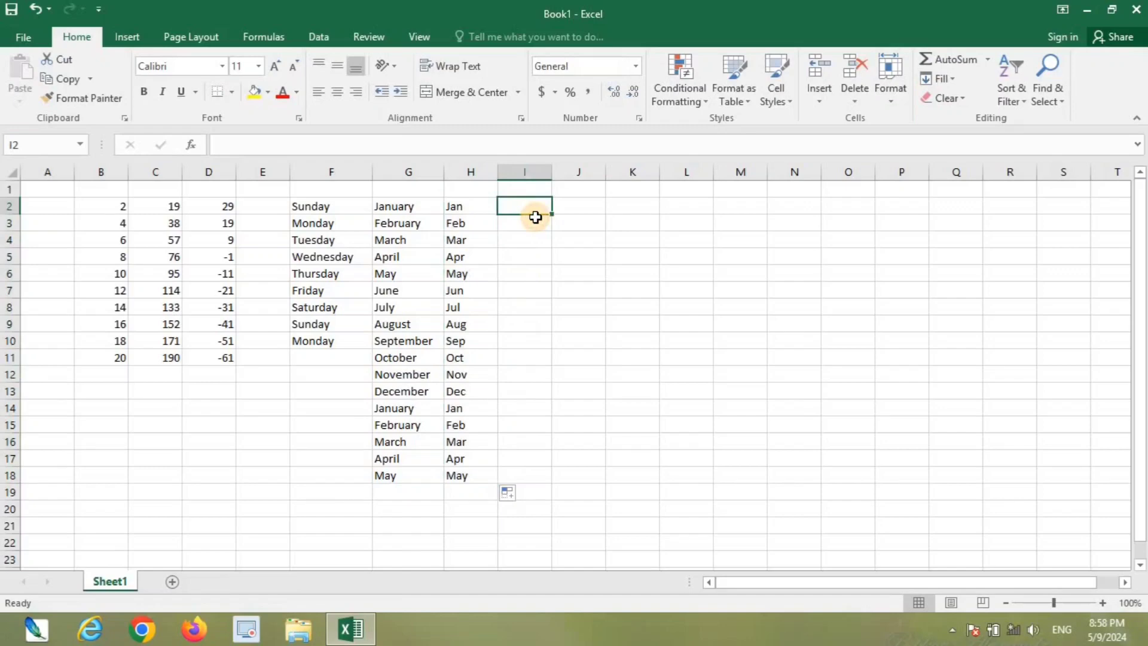
pyautogui.write('Sun')
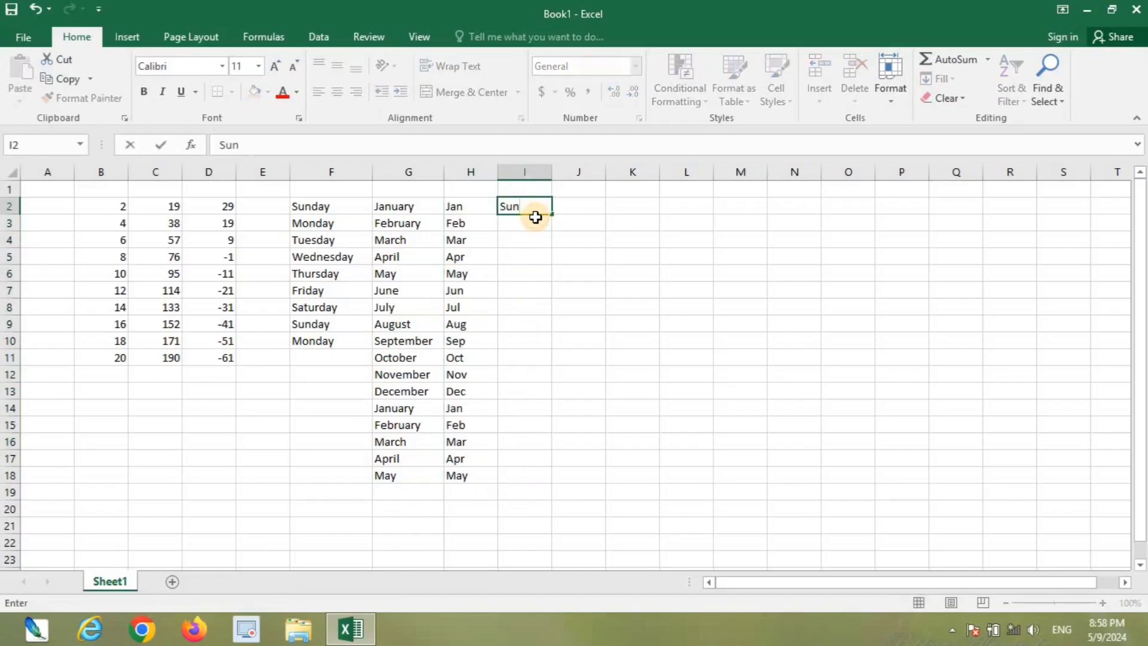
pyautogui.press('Return')
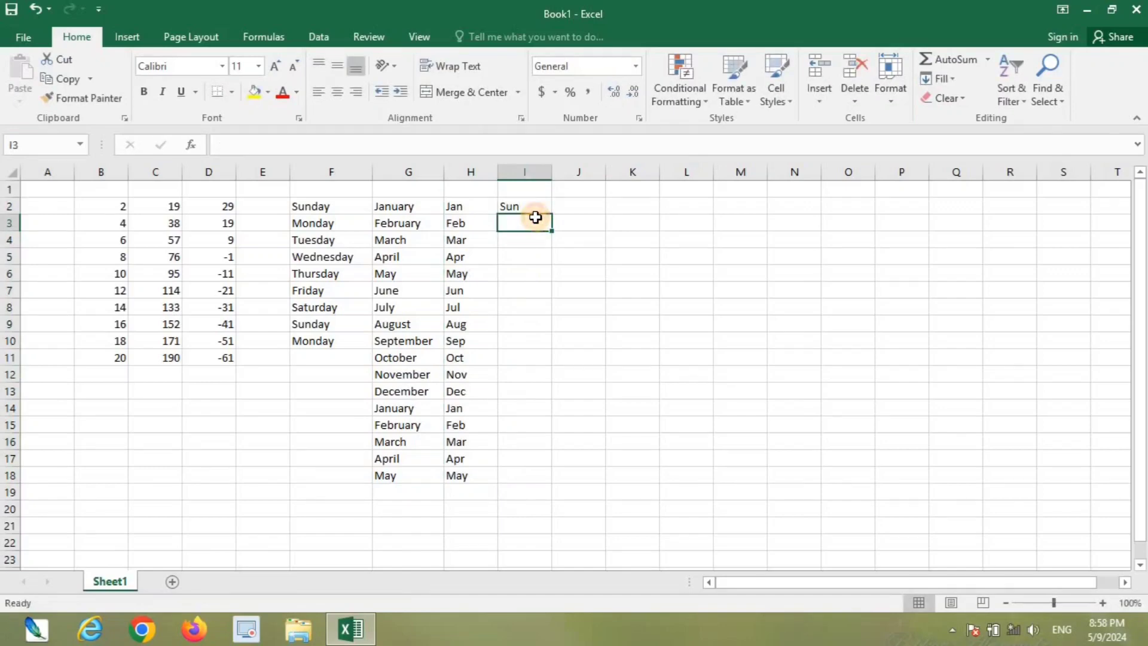
pyautogui.click(536, 209)
pyautogui.moveTo(551, 213); pyautogui.dragTo(536, 397)
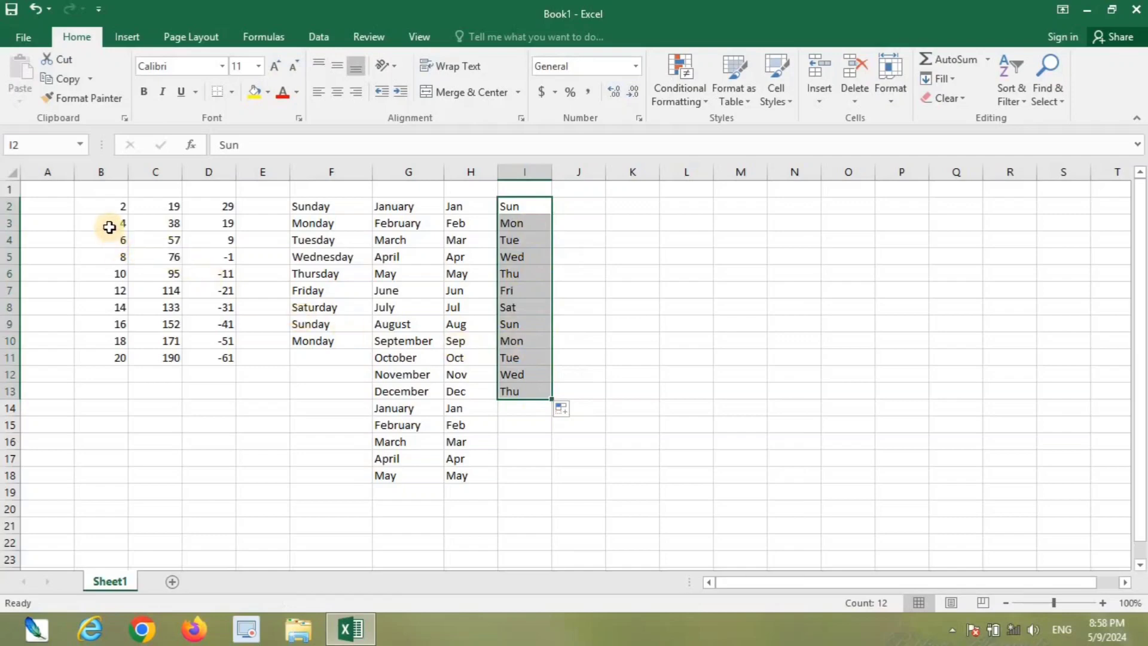
# Select the range B2:H18 and delete its contents, keeping the abbreviated weekdays in column I.
pyautogui.moveTo(103, 210); pyautogui.dragTo(451, 477)
pyautogui.press('Delete')
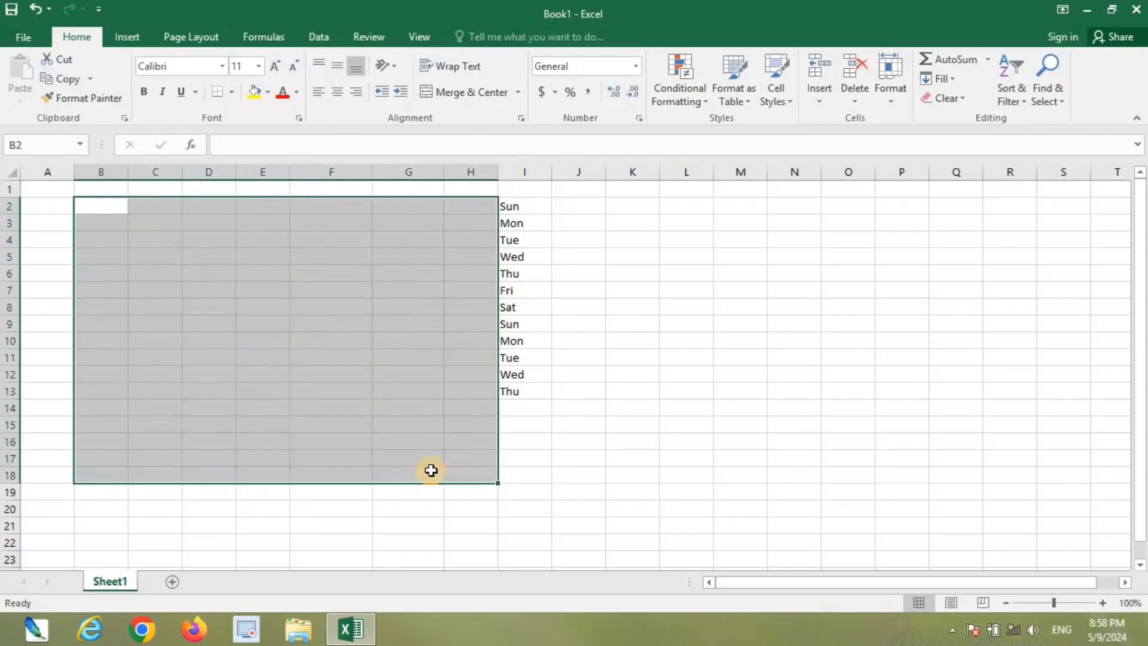
pyautogui.click(588, 286)
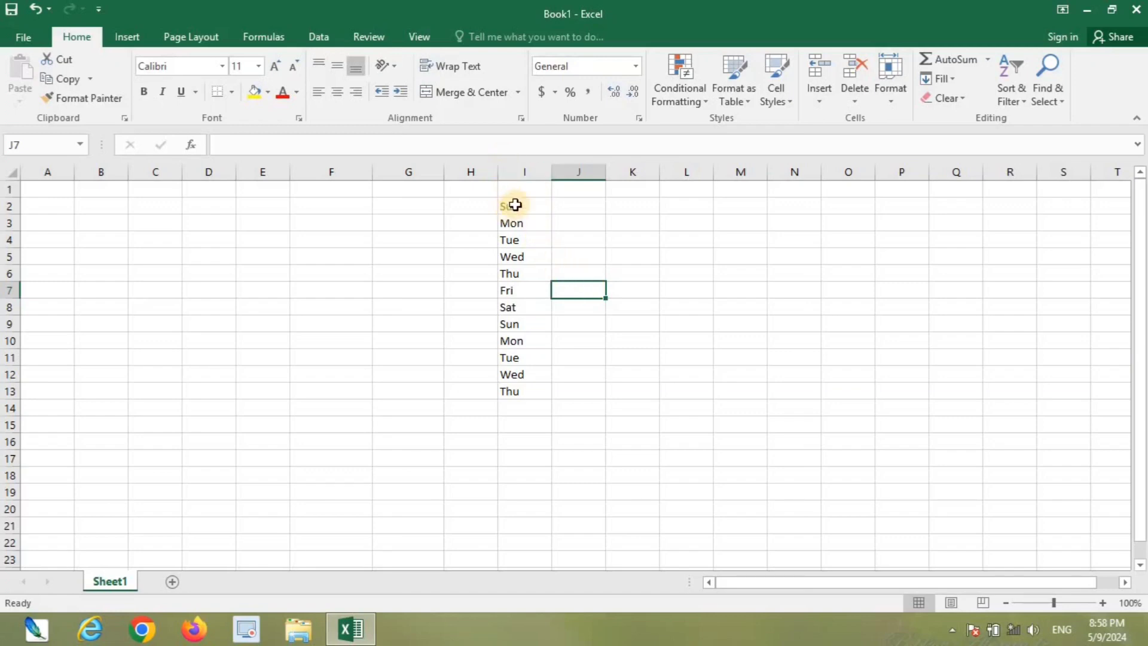
# Move the weekday list from I2:I13 to column B so that it starts in cell B1.
pyautogui.moveTo(515, 205); pyautogui.dragTo(523, 388)
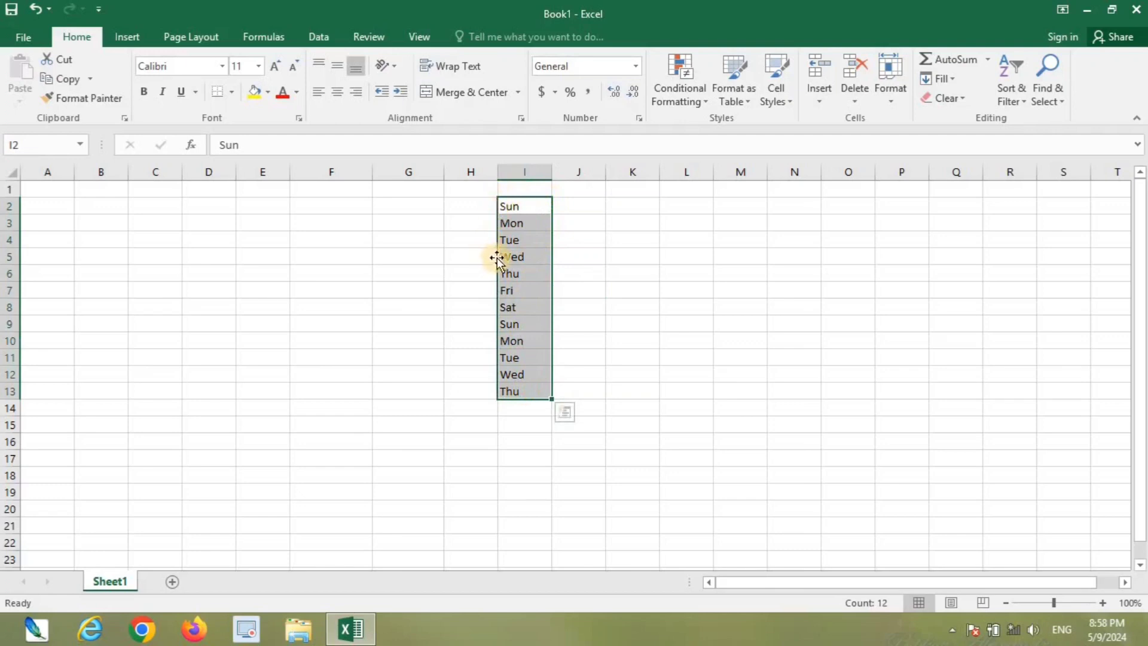
pyautogui.moveTo(499, 258); pyautogui.dragTo(106, 235)
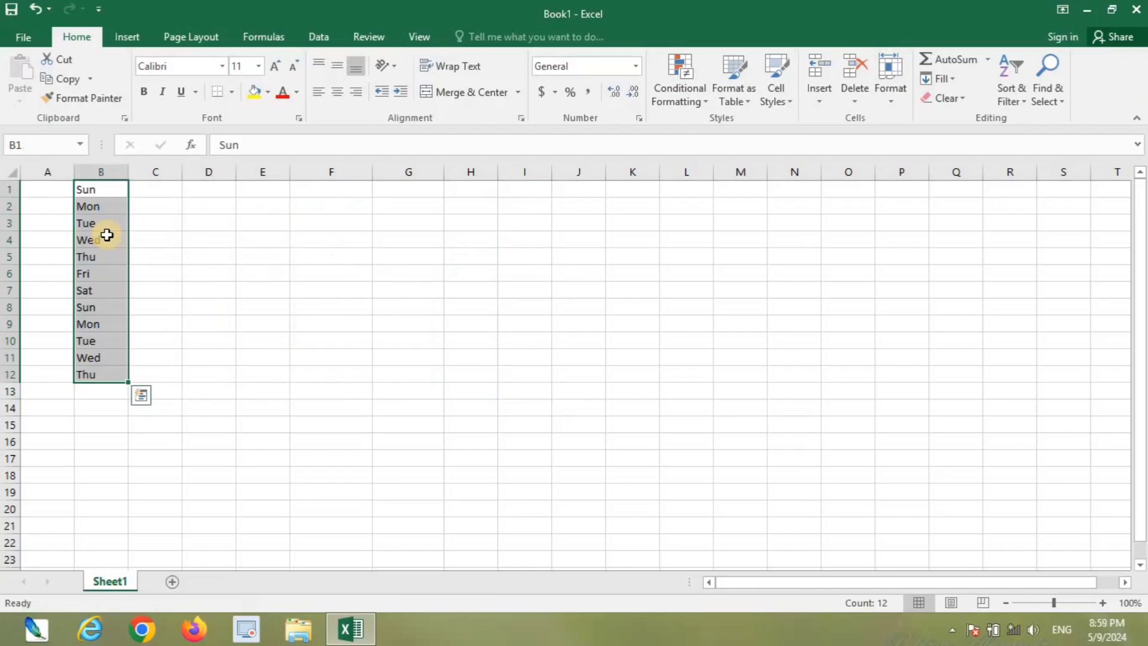
pyautogui.click(205, 238)
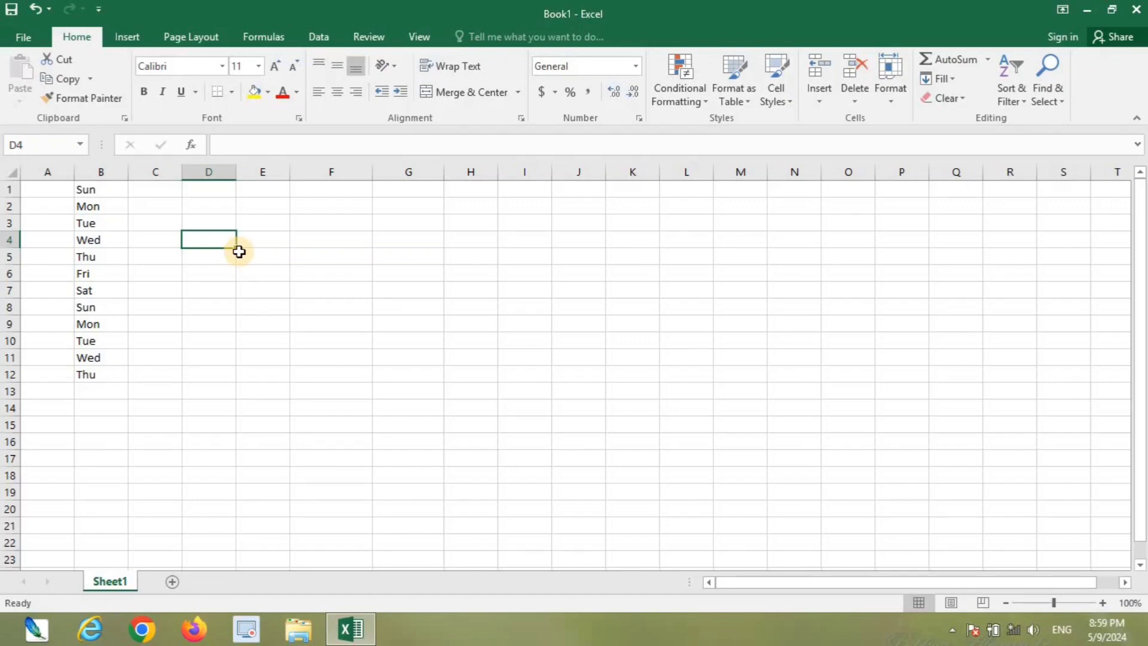
# Close the Book1 workbook without saving the changes.
pyautogui.click(1138, 11)
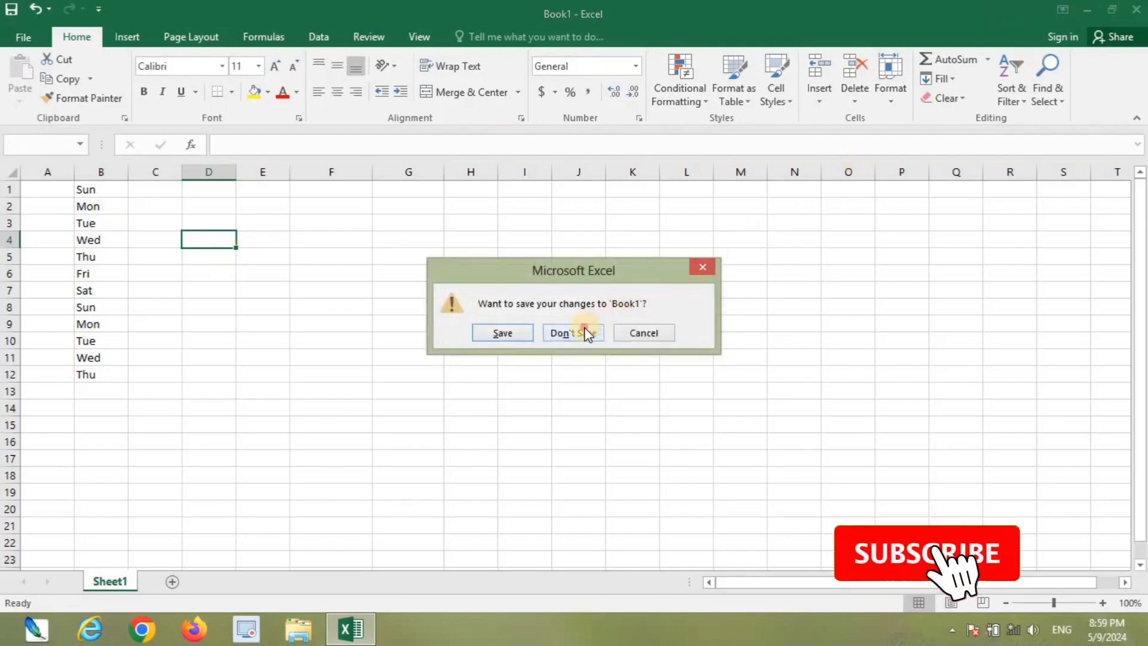
pyautogui.click(573, 333)
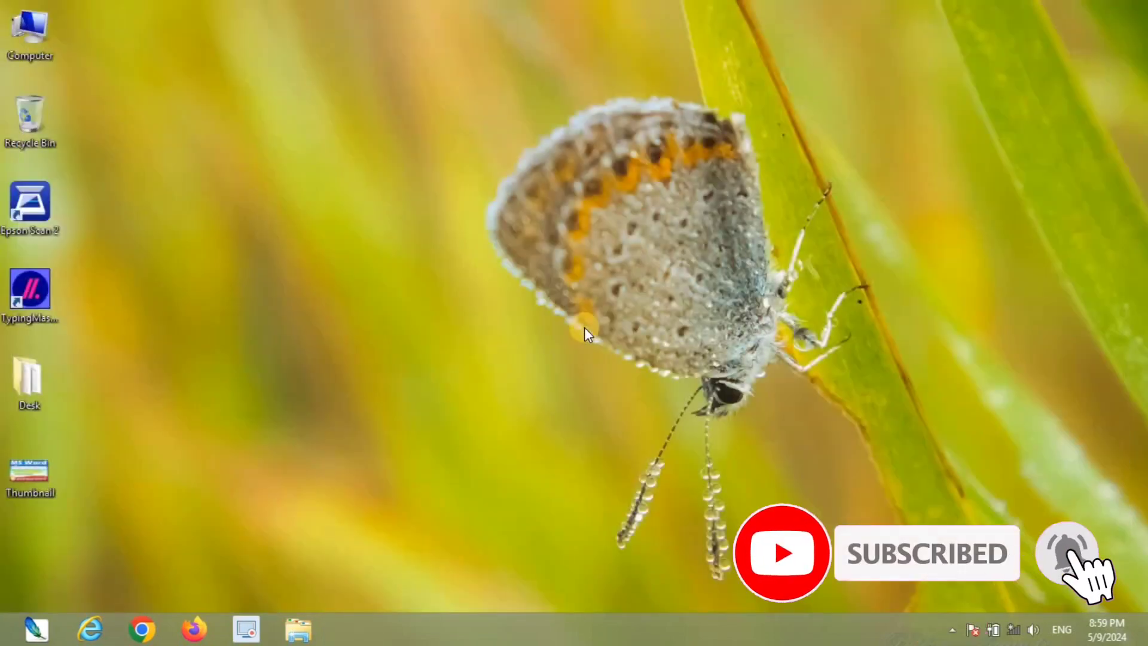